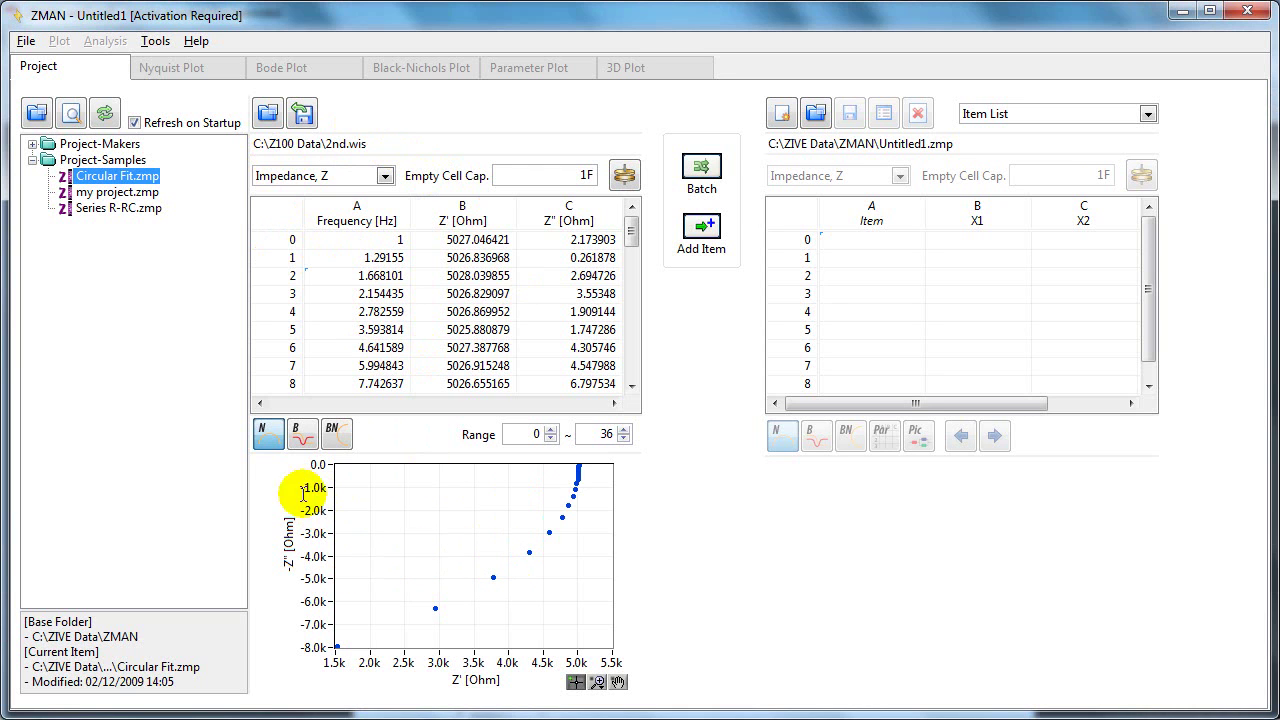
# Switch the raw data preview to the Bode plot, and from there to the Black-Nichols plot.
pyautogui.click(300, 437)
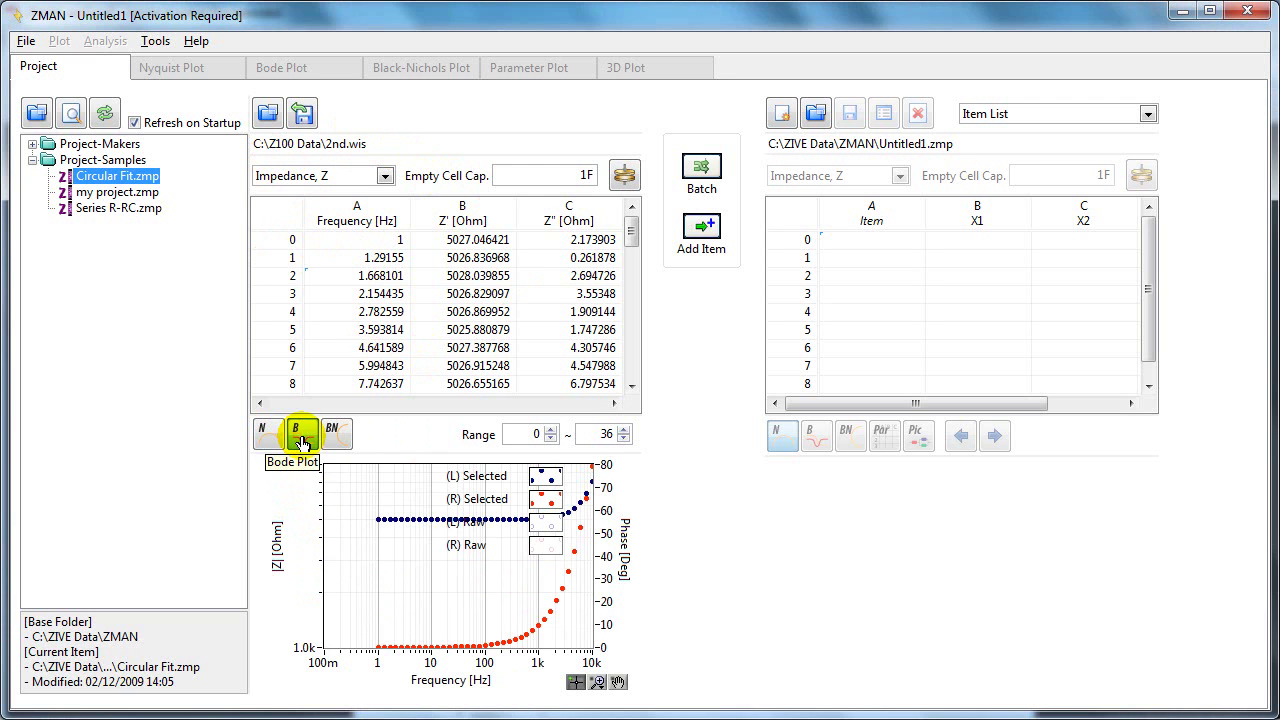
pyautogui.click(338, 437)
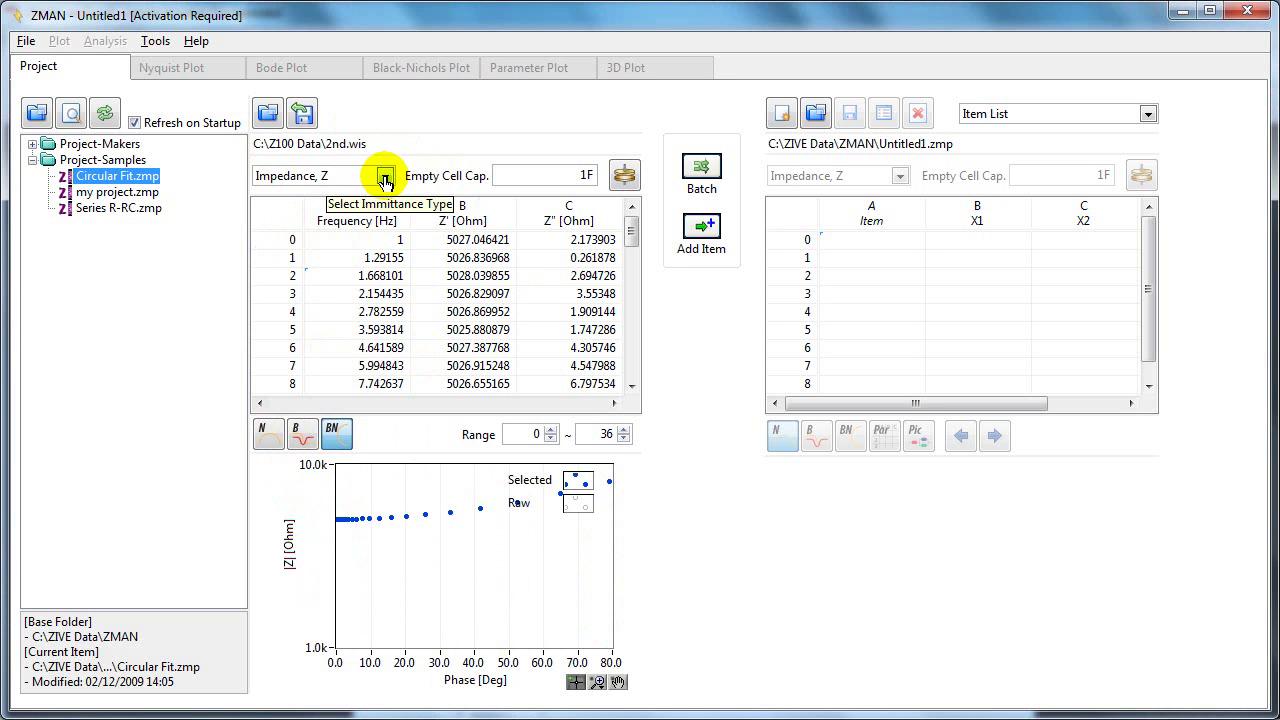
# View the raw data as Z in Polar, Admittance Y and Modulus M, and return it to Impedance Z.
pyautogui.click(385, 178)
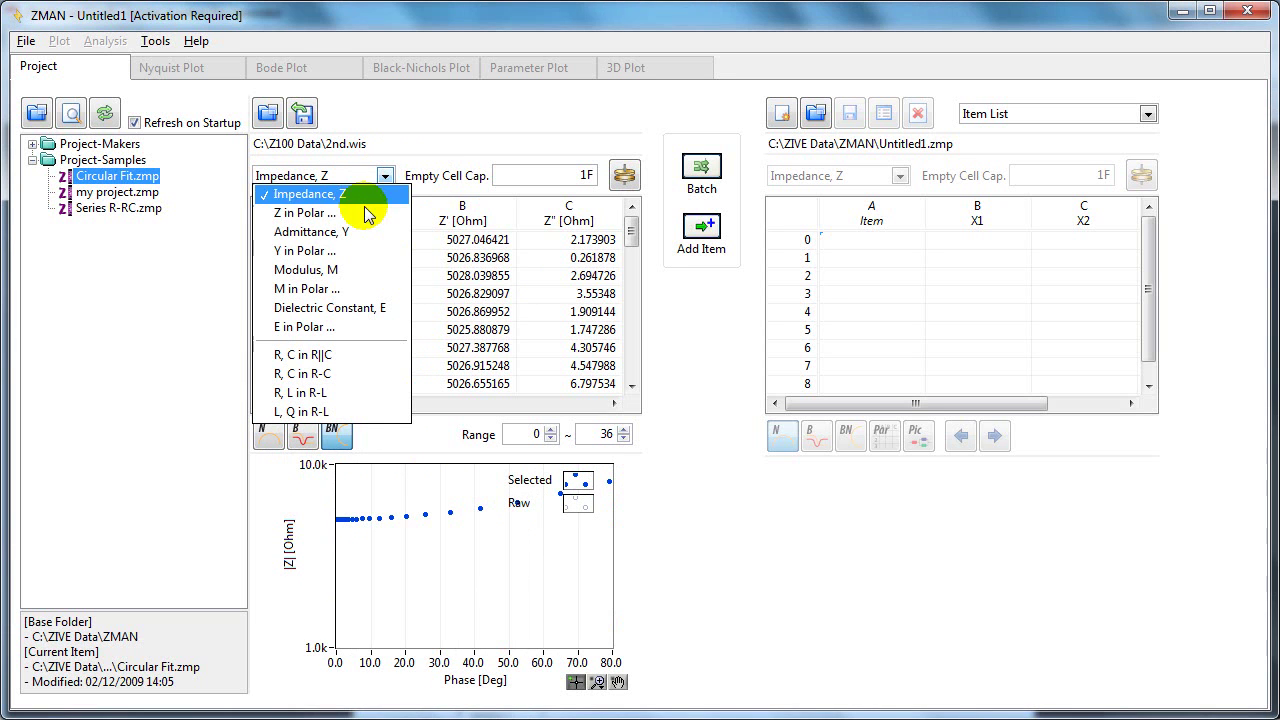
pyautogui.click(312, 213)
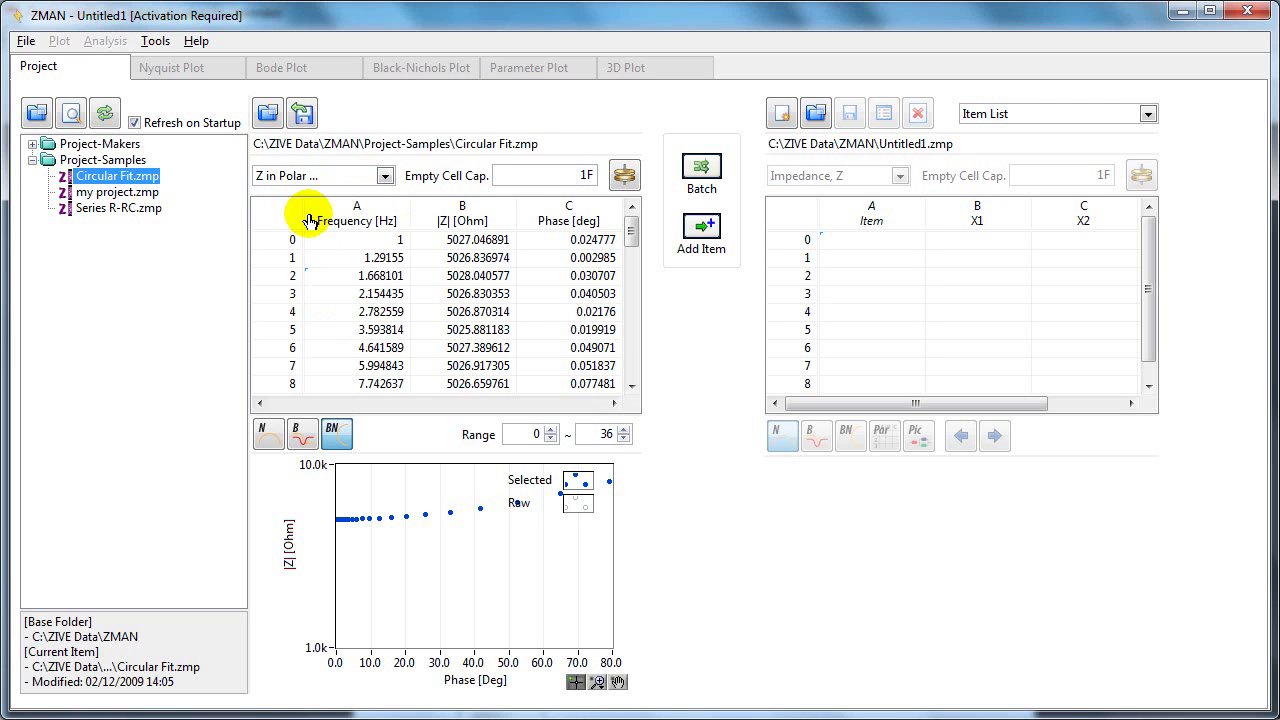
pyautogui.click(385, 176)
pyautogui.click(343, 229)
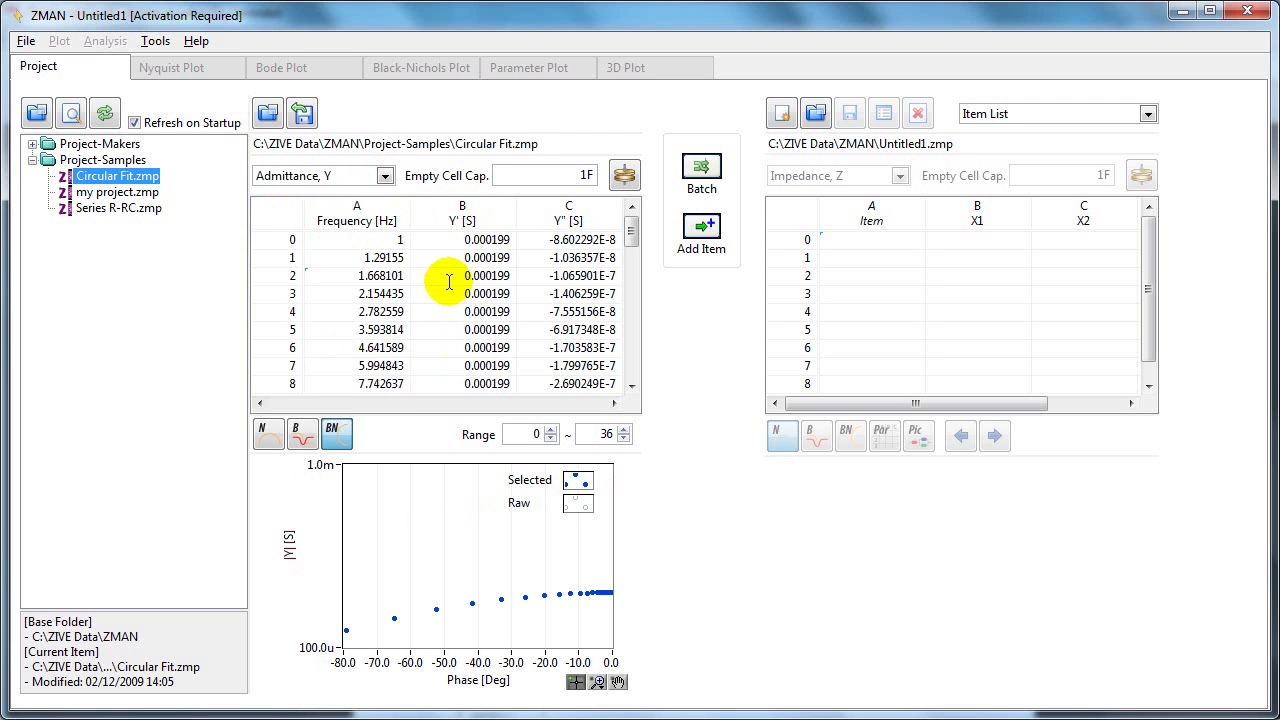
pyautogui.click(386, 177)
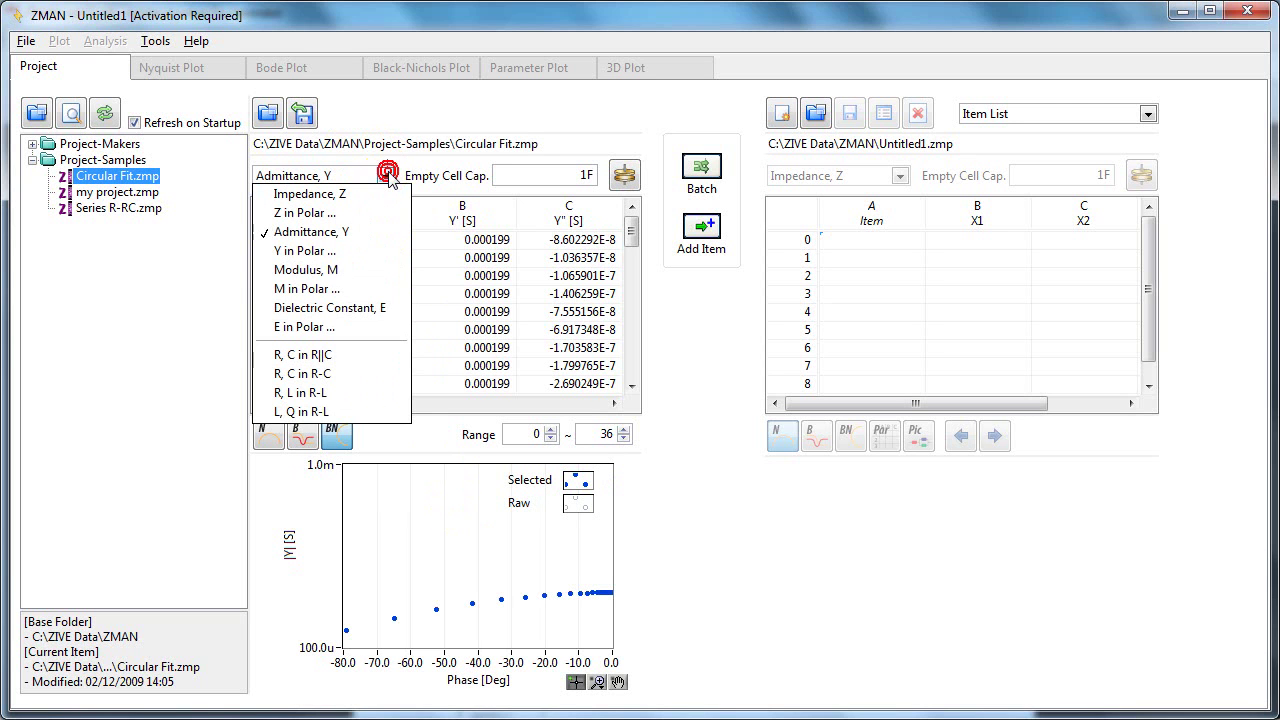
pyautogui.click(355, 271)
pyautogui.click(386, 177)
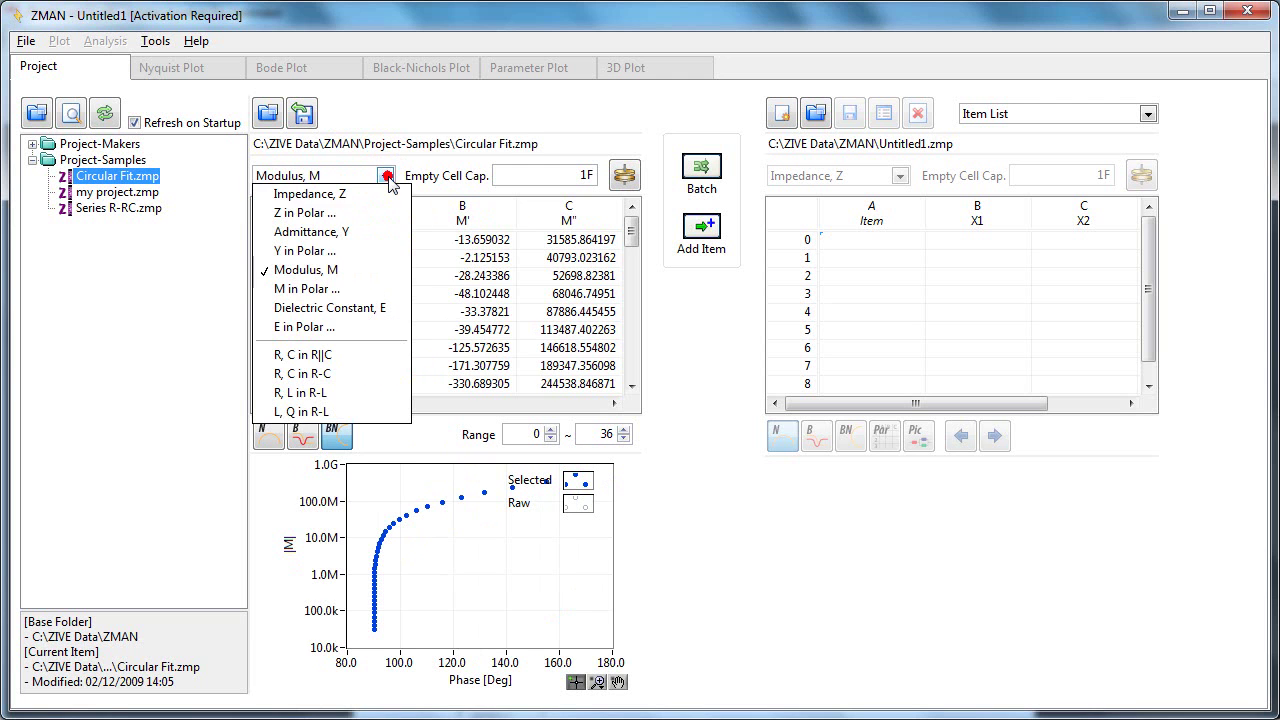
pyautogui.click(350, 194)
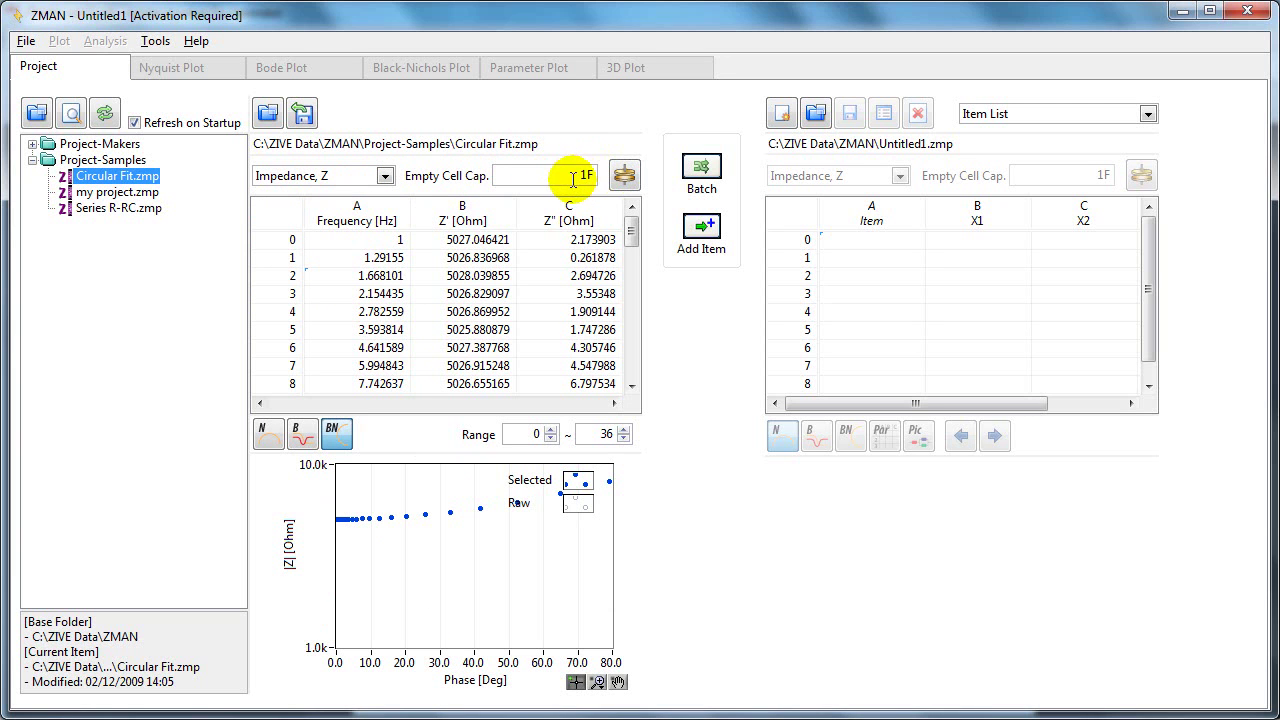
# Calculate the empty cell capacitance with the parallel plate model, using an area of 0.0001 m^2 and a separation of 10 mm.
pyautogui.click(623, 183)
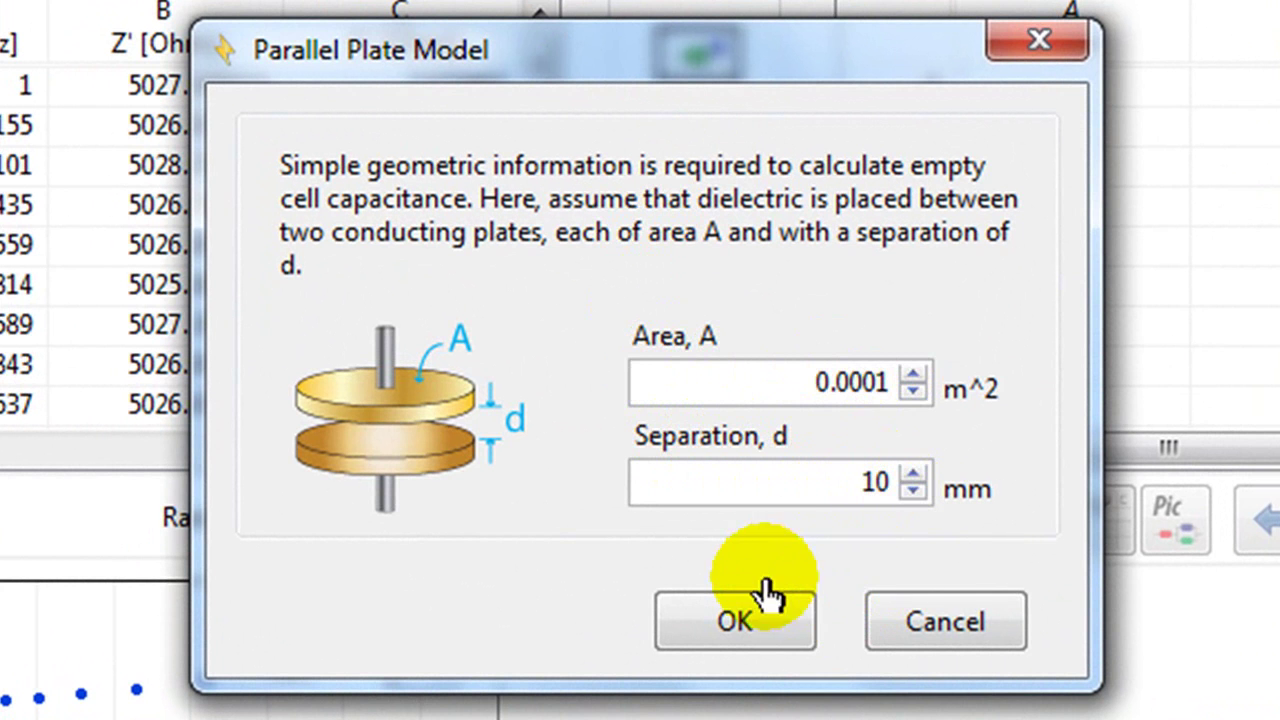
pyautogui.click(757, 625)
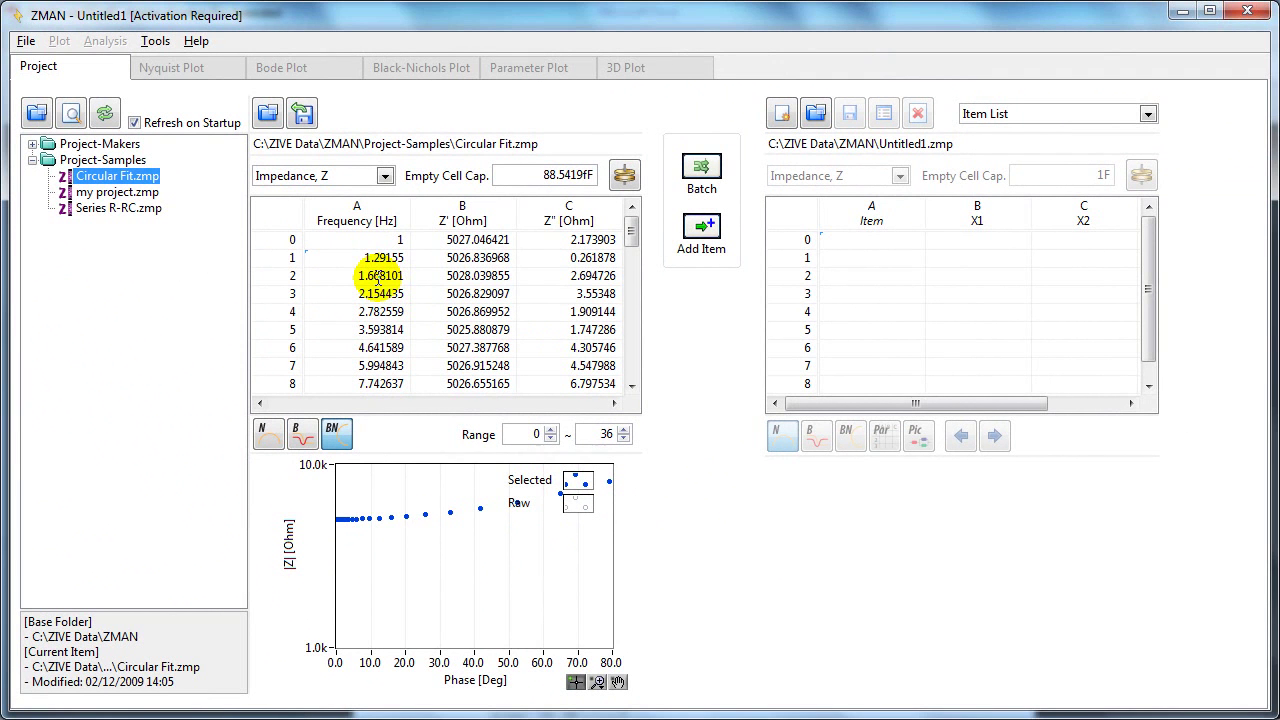
# Export the raw impedance data table to Excel and return to ZMAN.
pyautogui.doubleClick(379, 278)
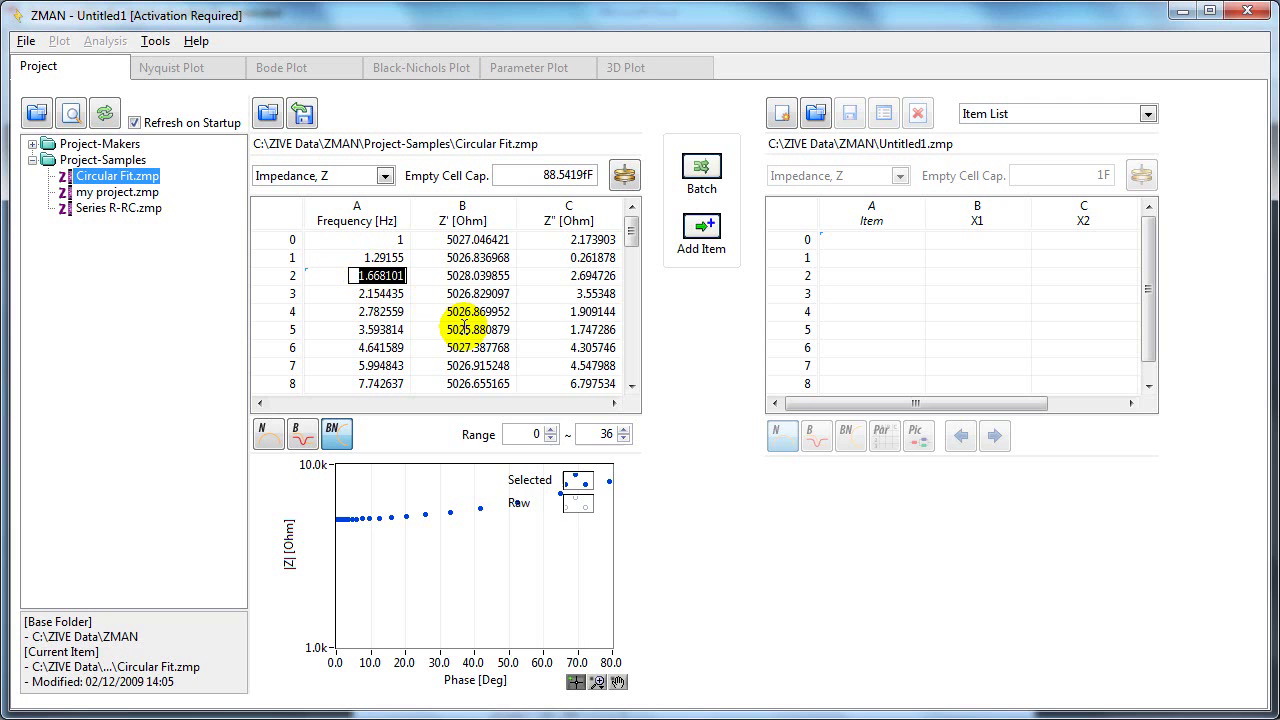
pyautogui.rightClick(464, 331)
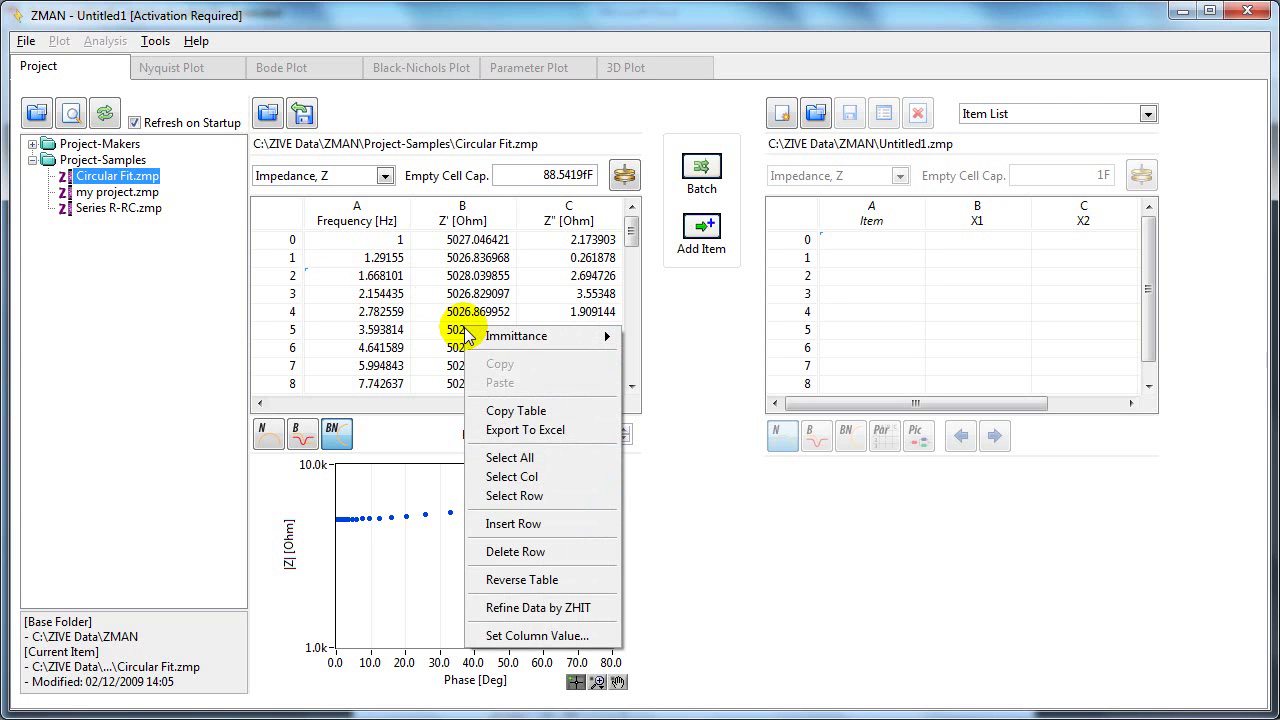
pyautogui.click(552, 430)
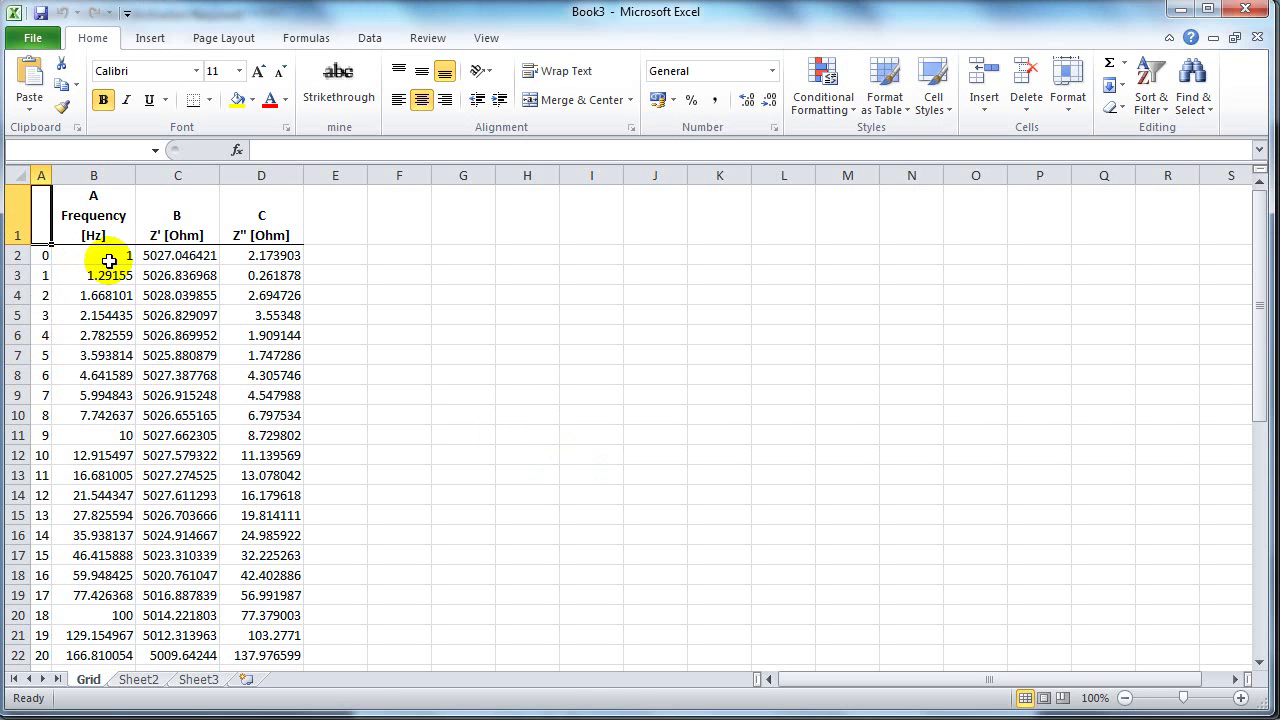
pyautogui.hotkey('alt', 'Tab')
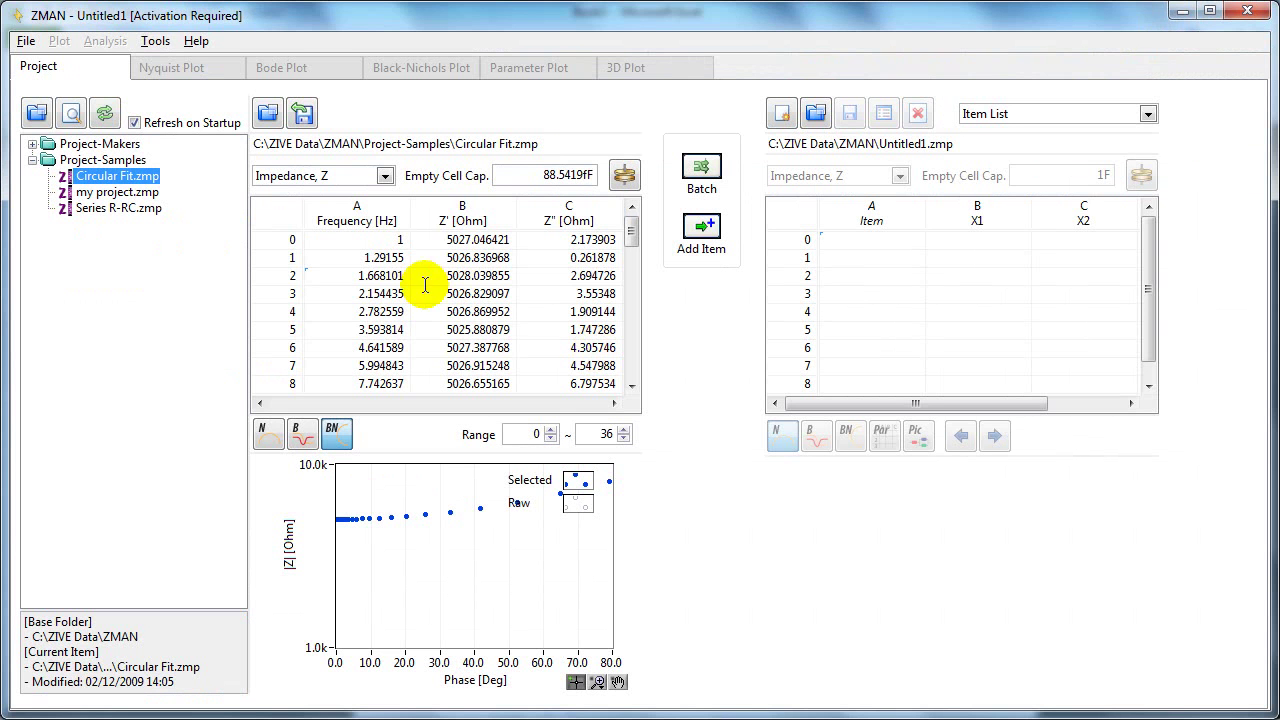
# Examine the Set Column Value options for the Frequency column and close them without applying anything.
pyautogui.rightClick(396, 300)
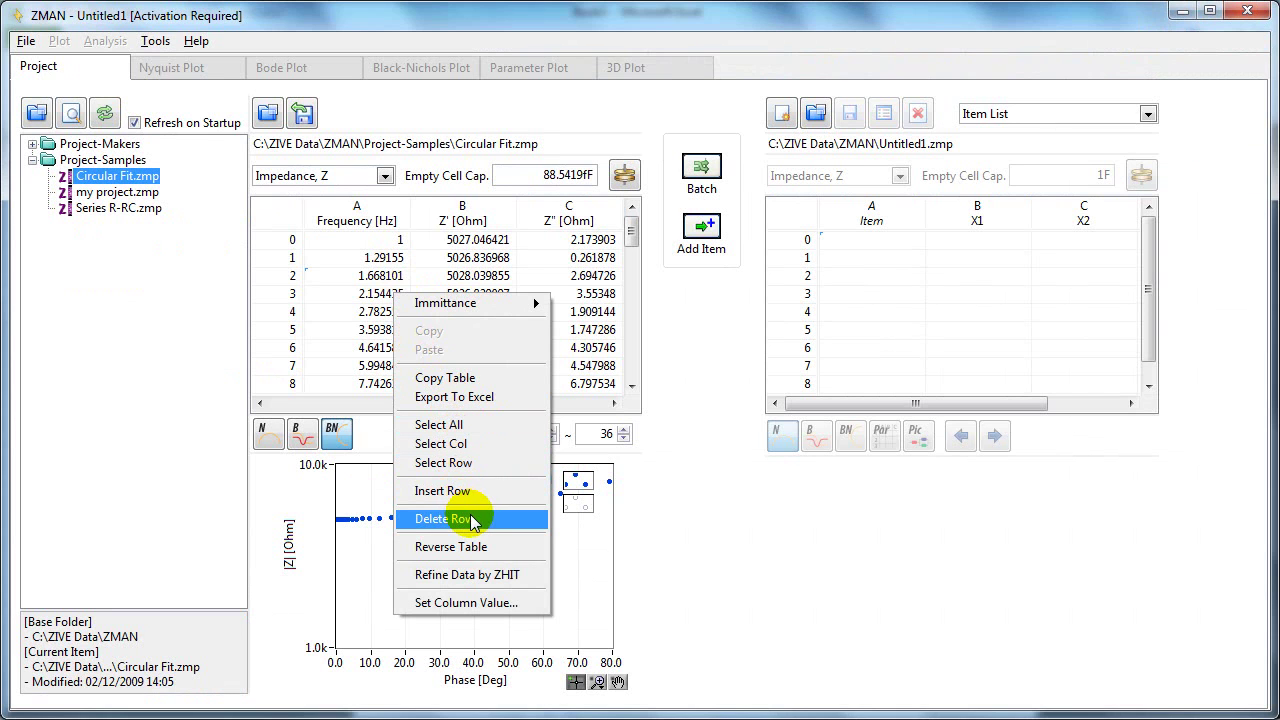
pyautogui.click(458, 606)
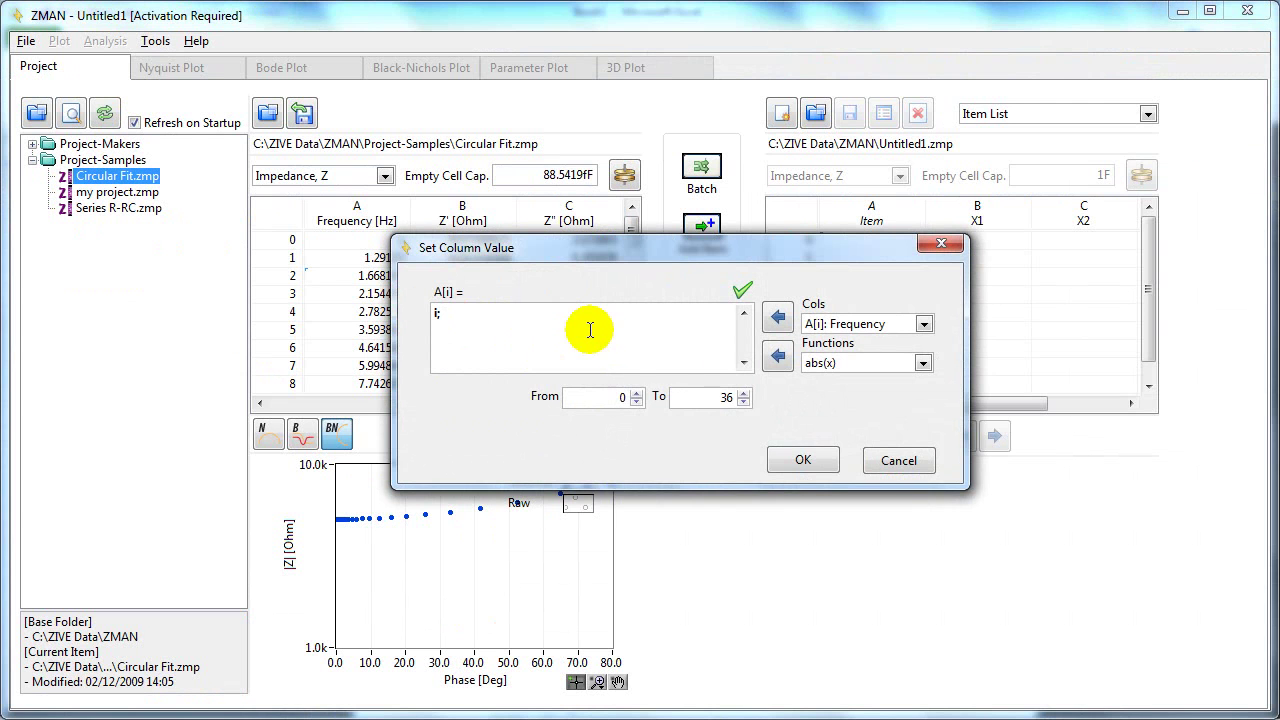
pyautogui.click(896, 463)
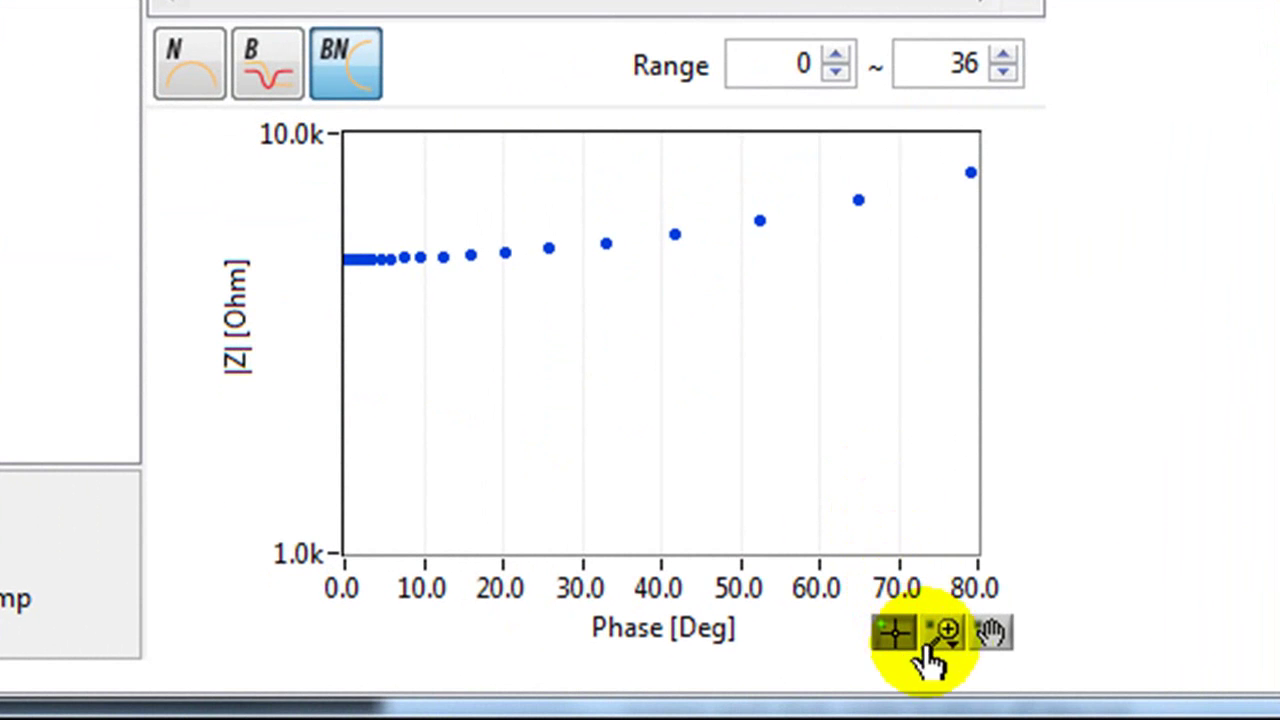
# Zoom twice into rectangular areas of the Black-Nichols plot around the 33-degree point, and rescale it to show all data.
pyautogui.click(942, 632)
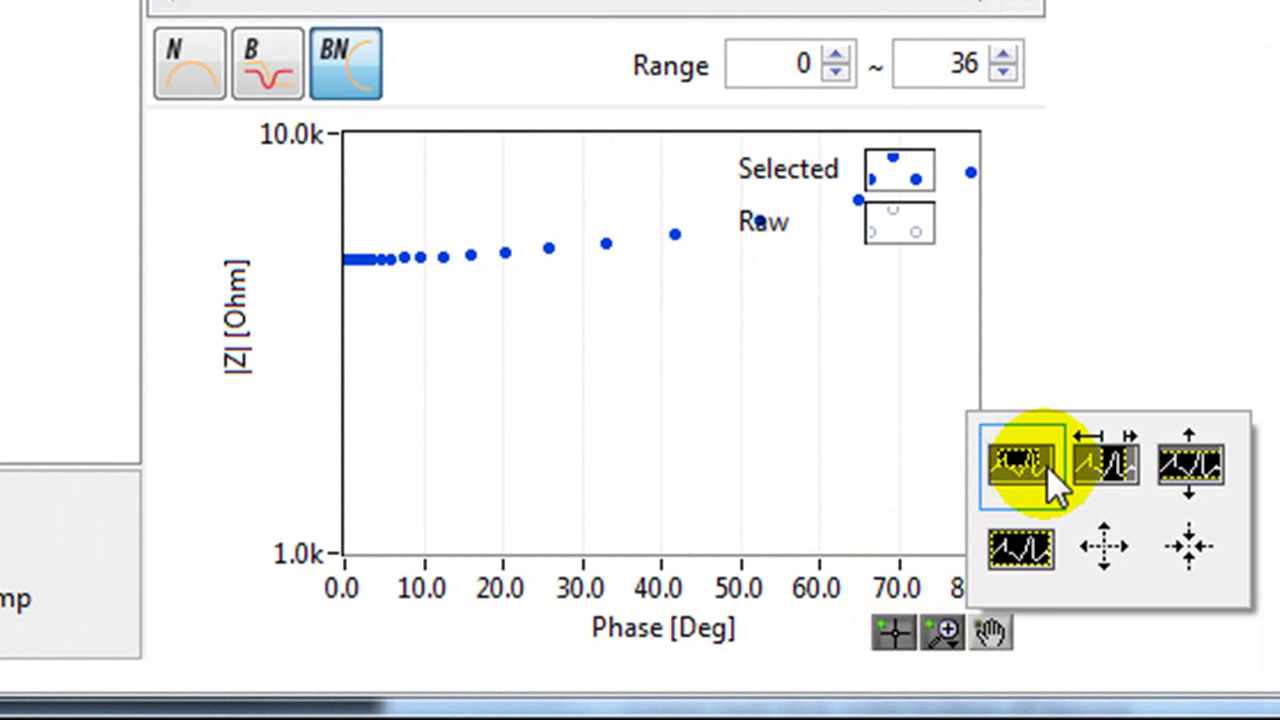
pyautogui.click(1022, 467)
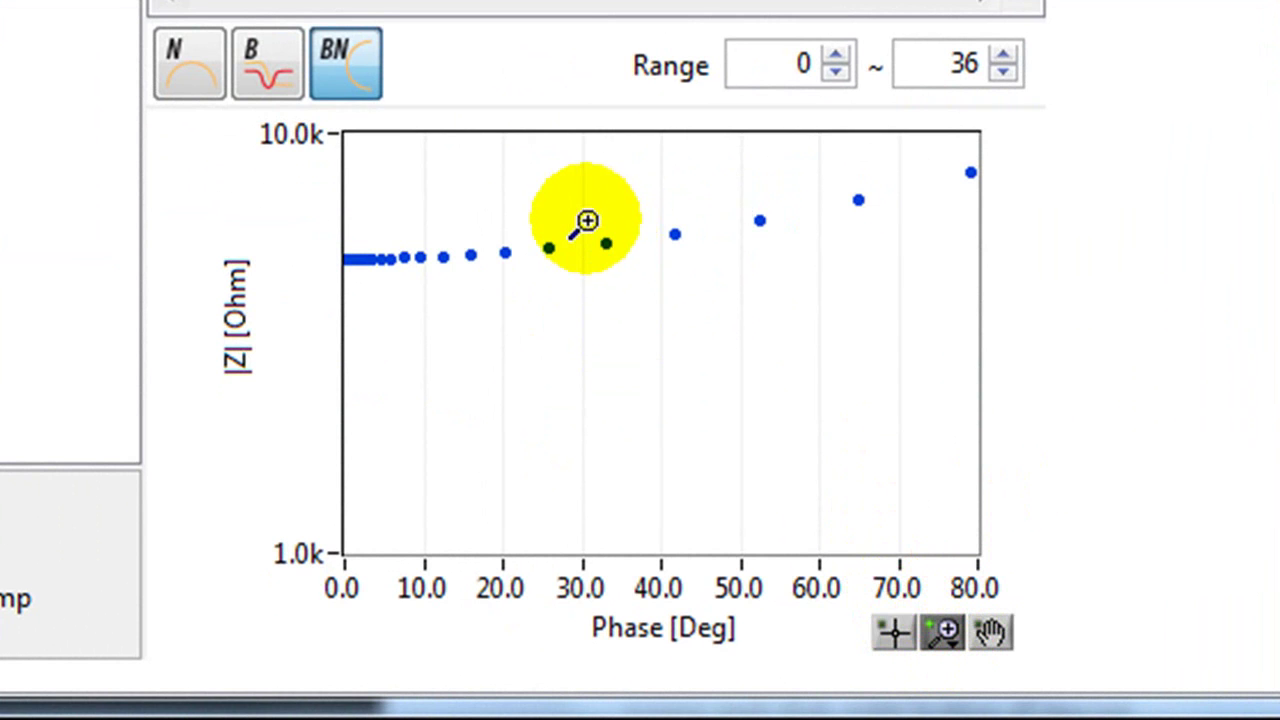
pyautogui.moveTo(585, 217); pyautogui.dragTo(713, 270)
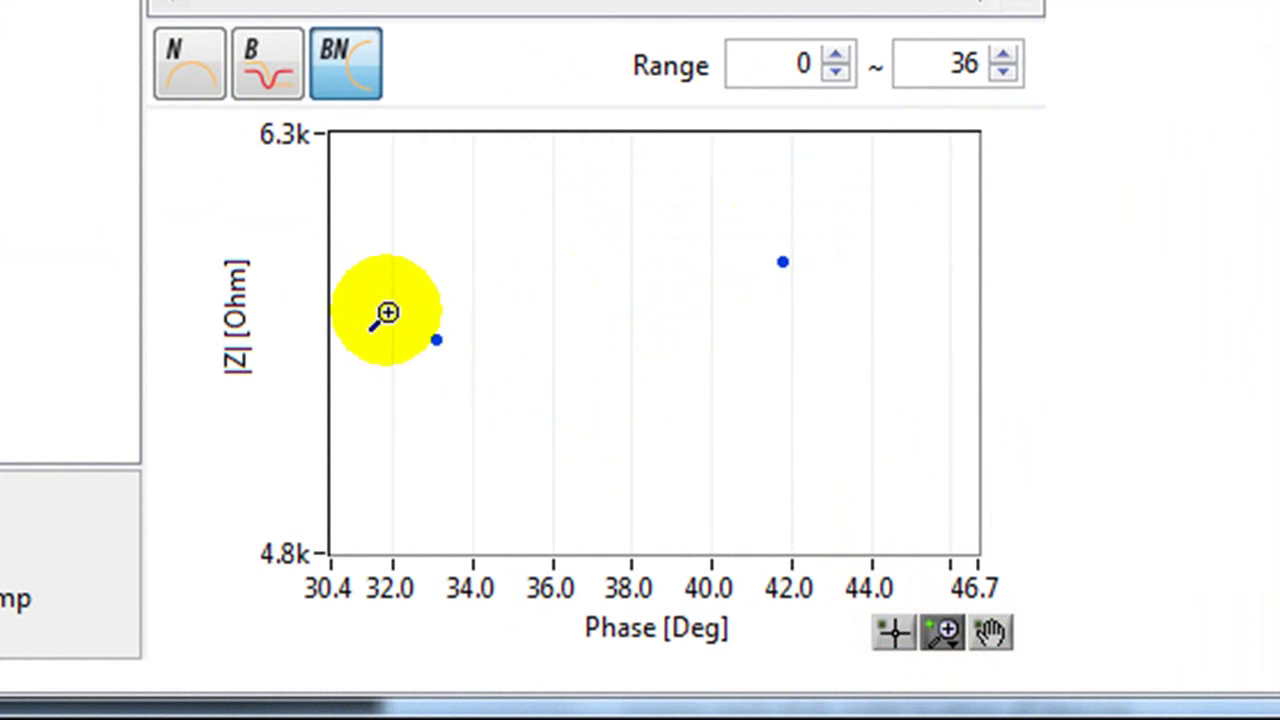
pyautogui.moveTo(389, 309); pyautogui.dragTo(503, 383)
pyautogui.rightClick(493, 292)
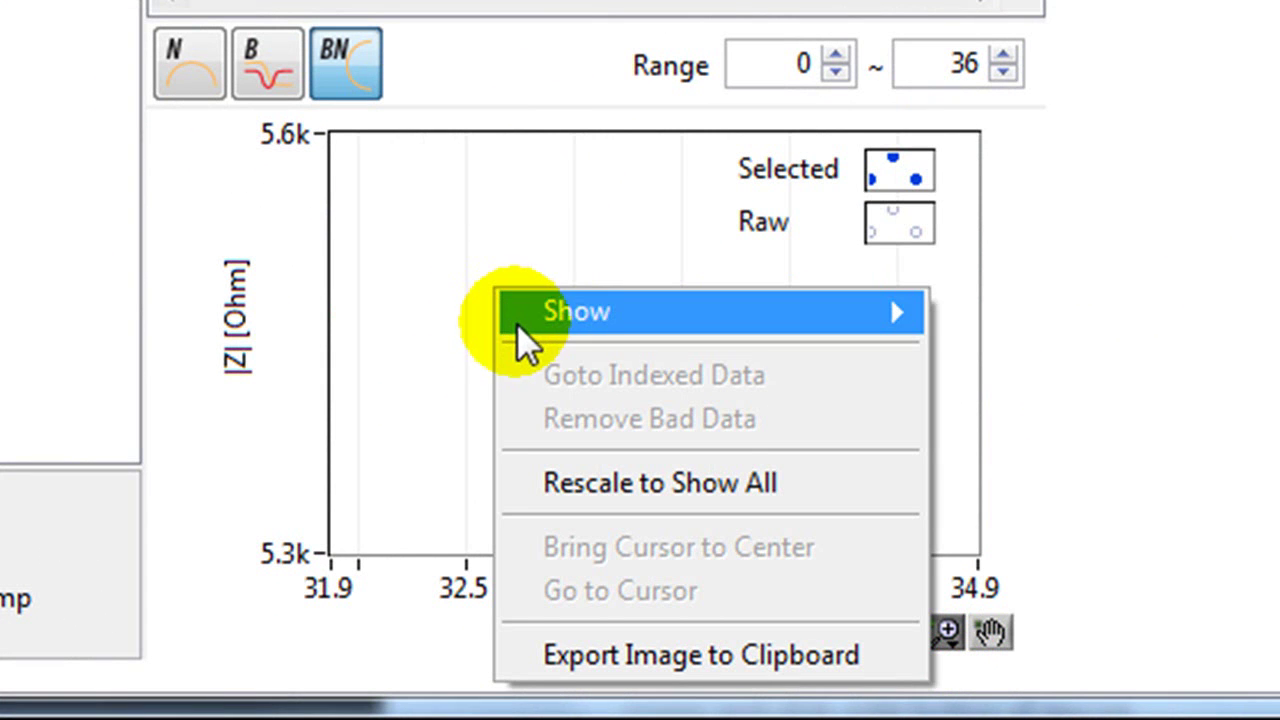
pyautogui.click(677, 481)
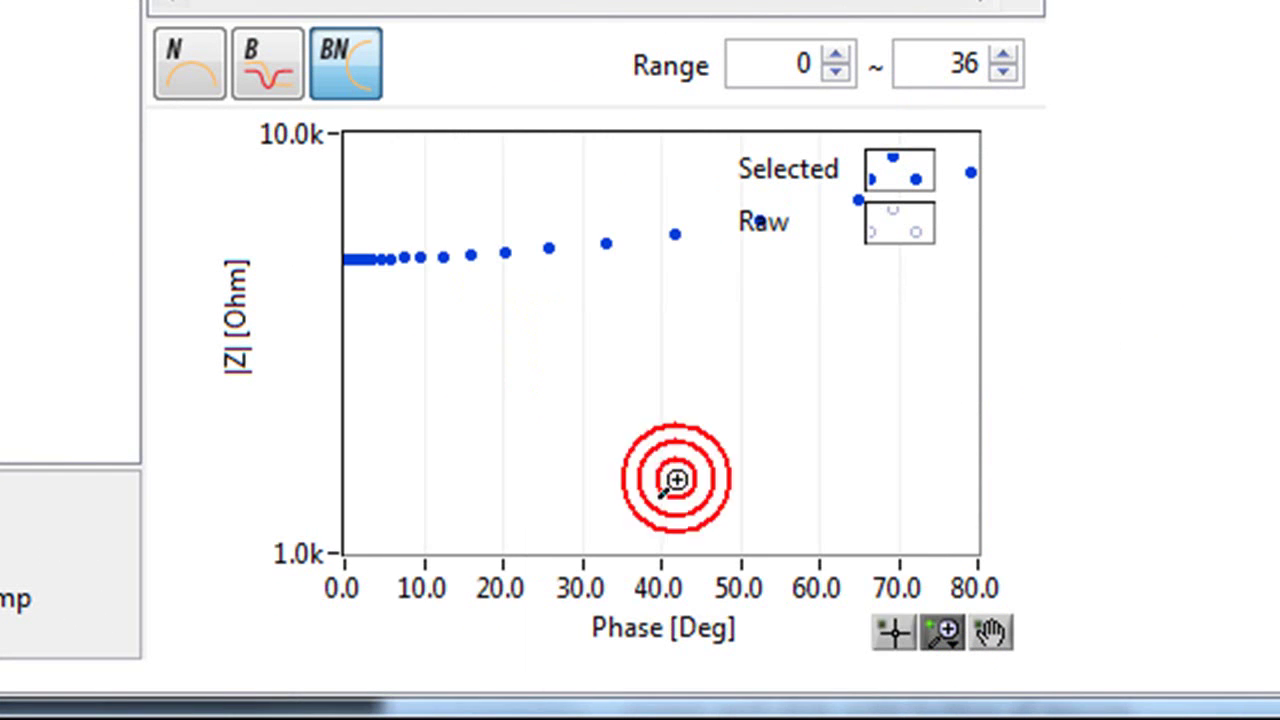
# Zoom in around a point near the middle of the Black-Nichols plot with the point-centred zoom tool.
pyautogui.click(932, 630)
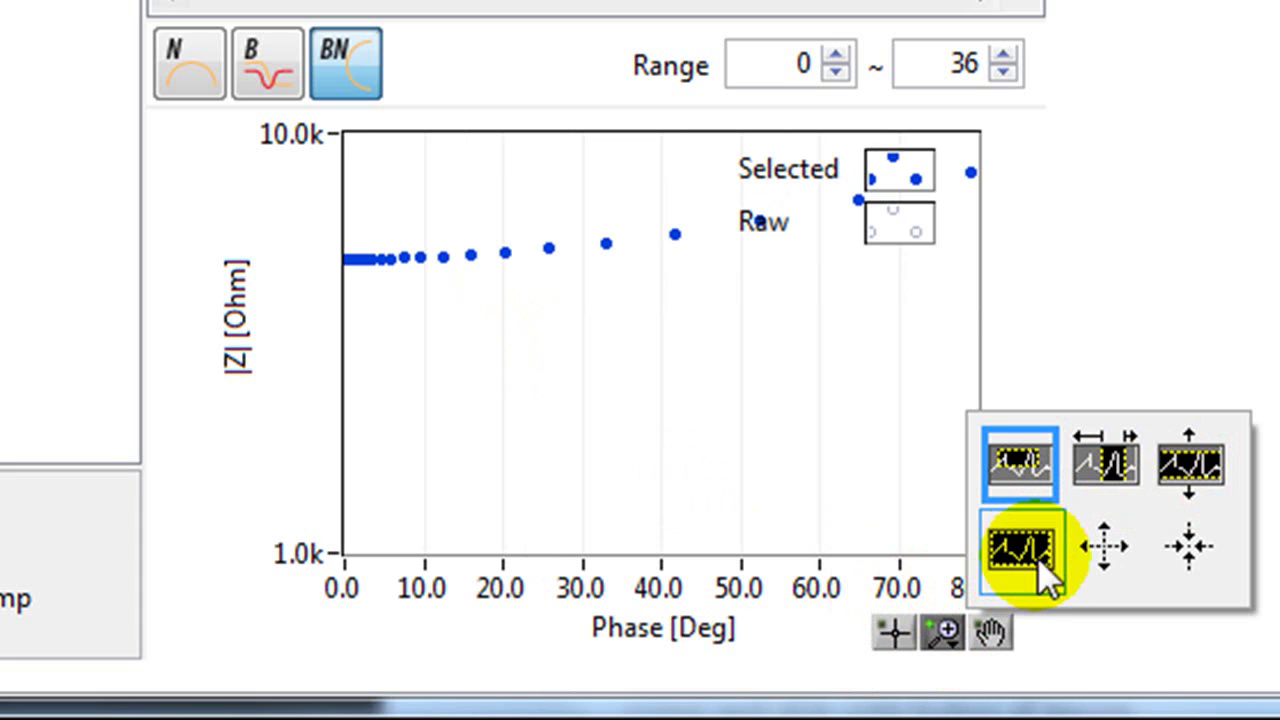
pyautogui.click(1112, 550)
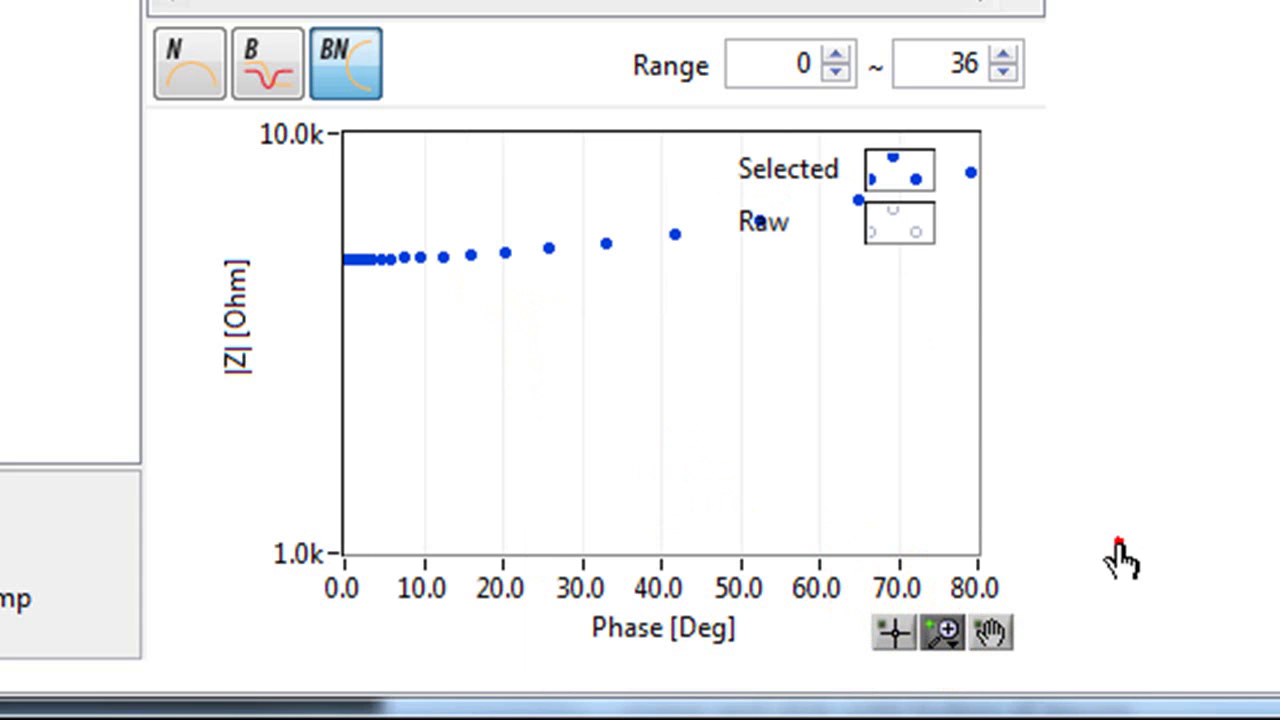
pyautogui.click(583, 349)
pyautogui.moveTo(583, 349); pyautogui.dragTo(583, 350)
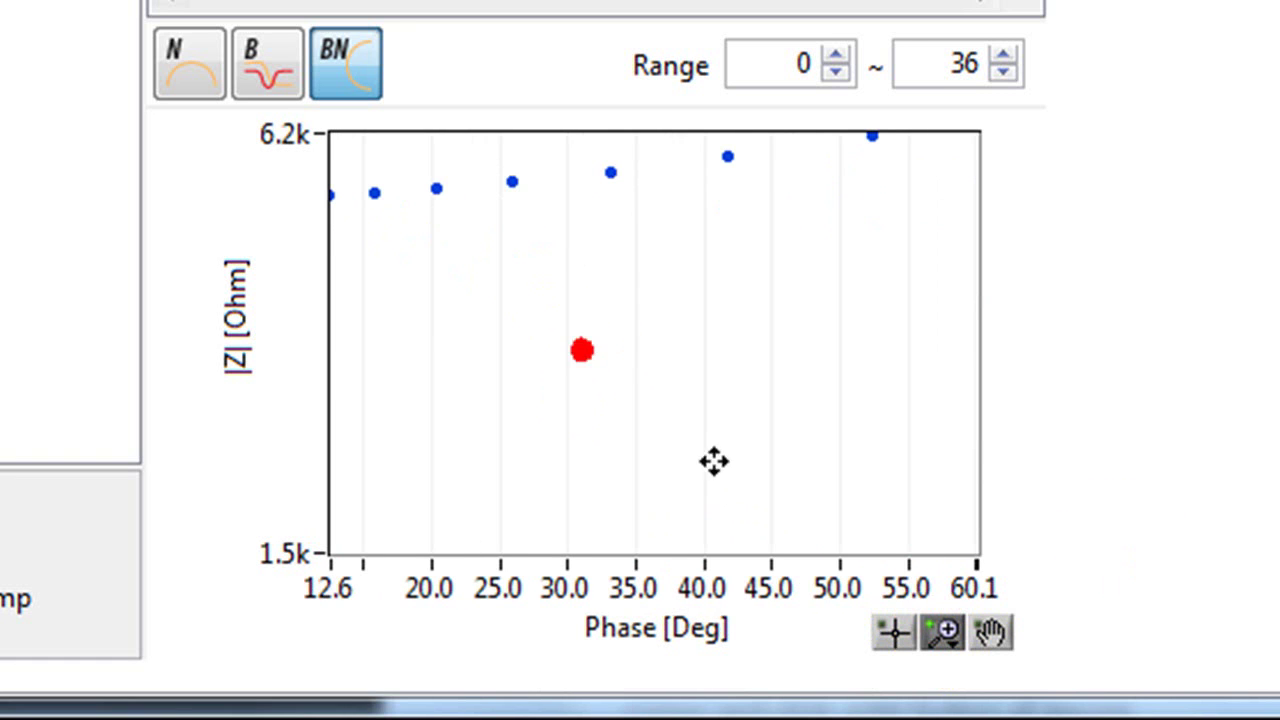
# Zoom the Black-Nichols plot out around a point, and rescale it to show all data.
pyautogui.click(952, 645)
pyautogui.click(1198, 550)
pyautogui.moveTo(576, 328); pyautogui.dragTo(576, 328)
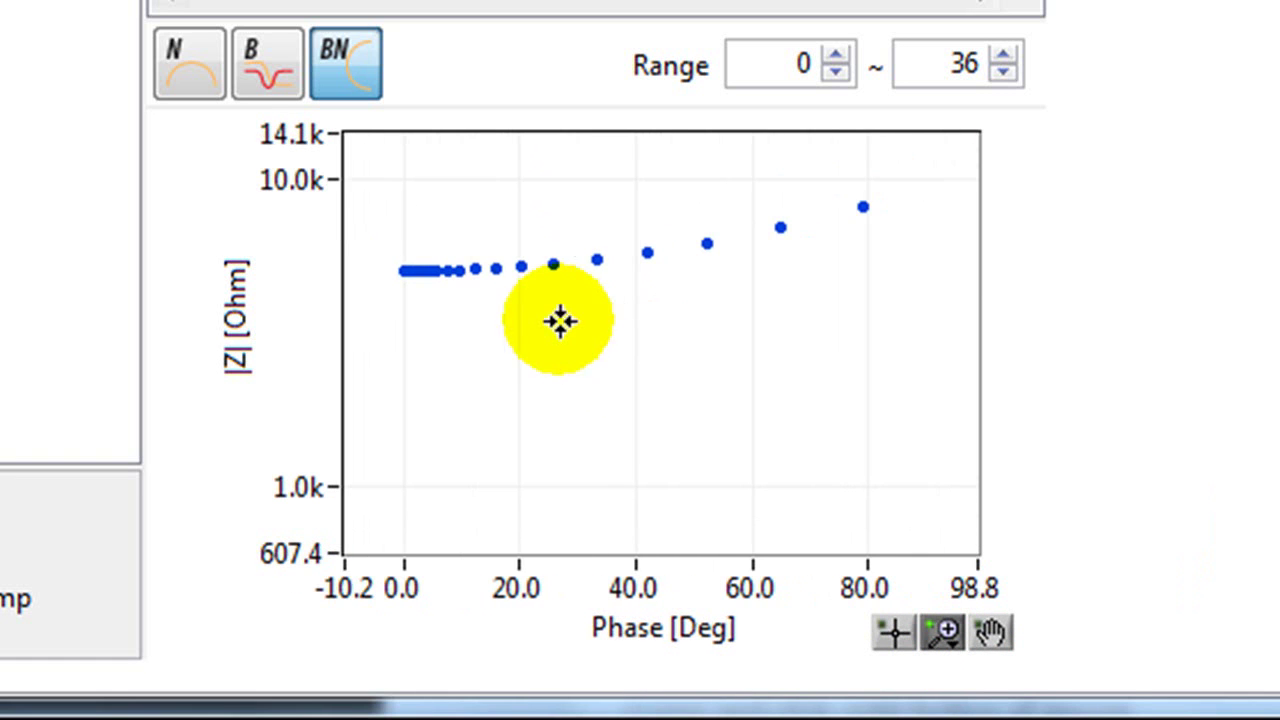
pyautogui.rightClick(543, 300)
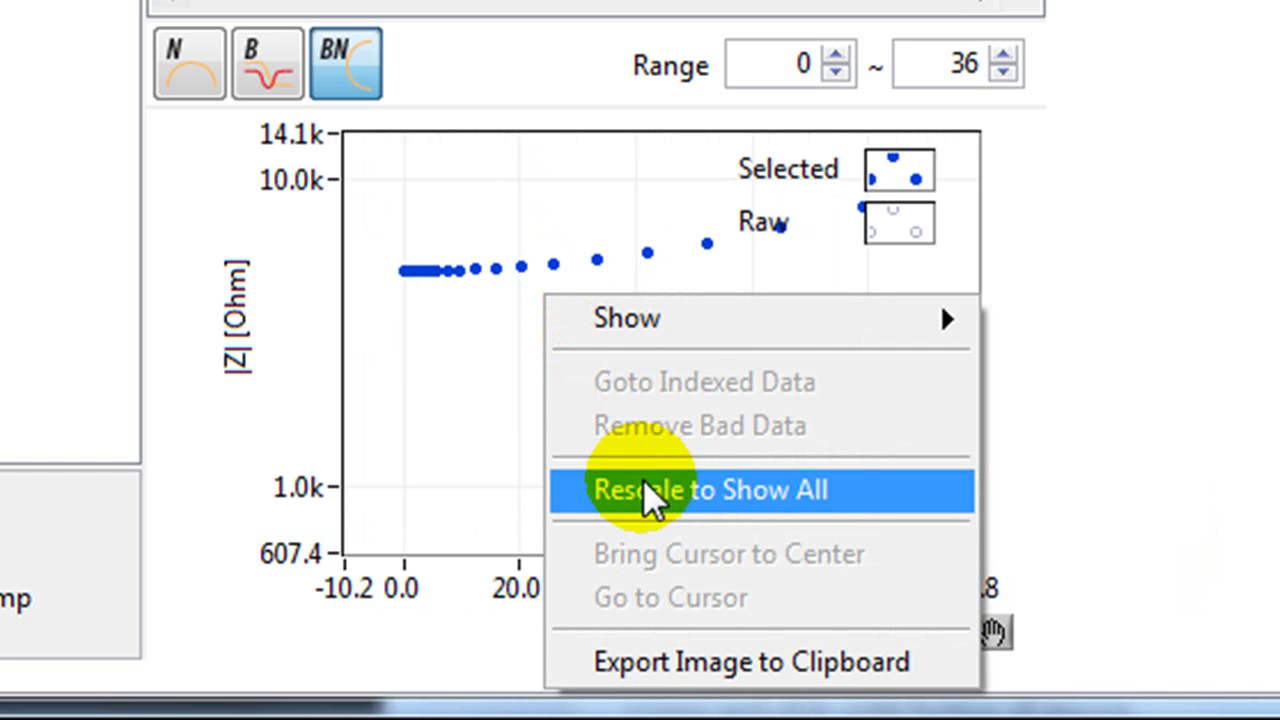
pyautogui.click(818, 490)
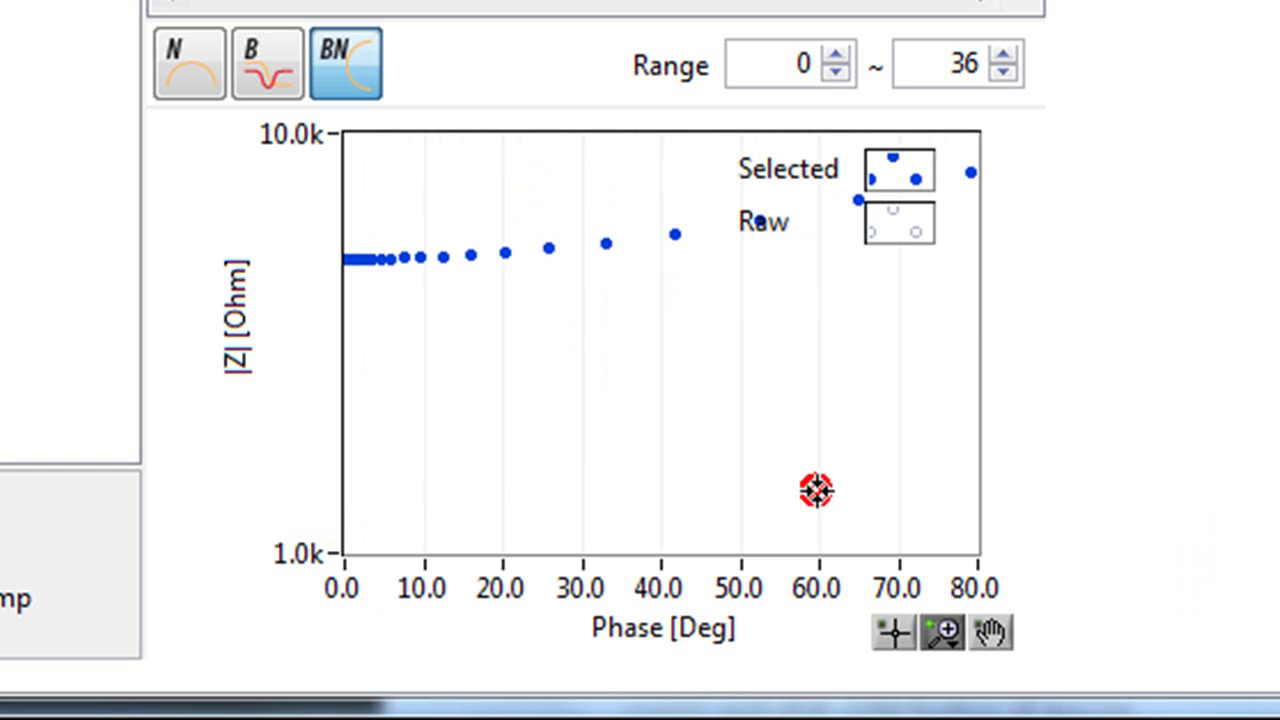
# Pan the Black-Nichols plot with the hand tool to shift the visible axis ranges.
pyautogui.click(994, 640)
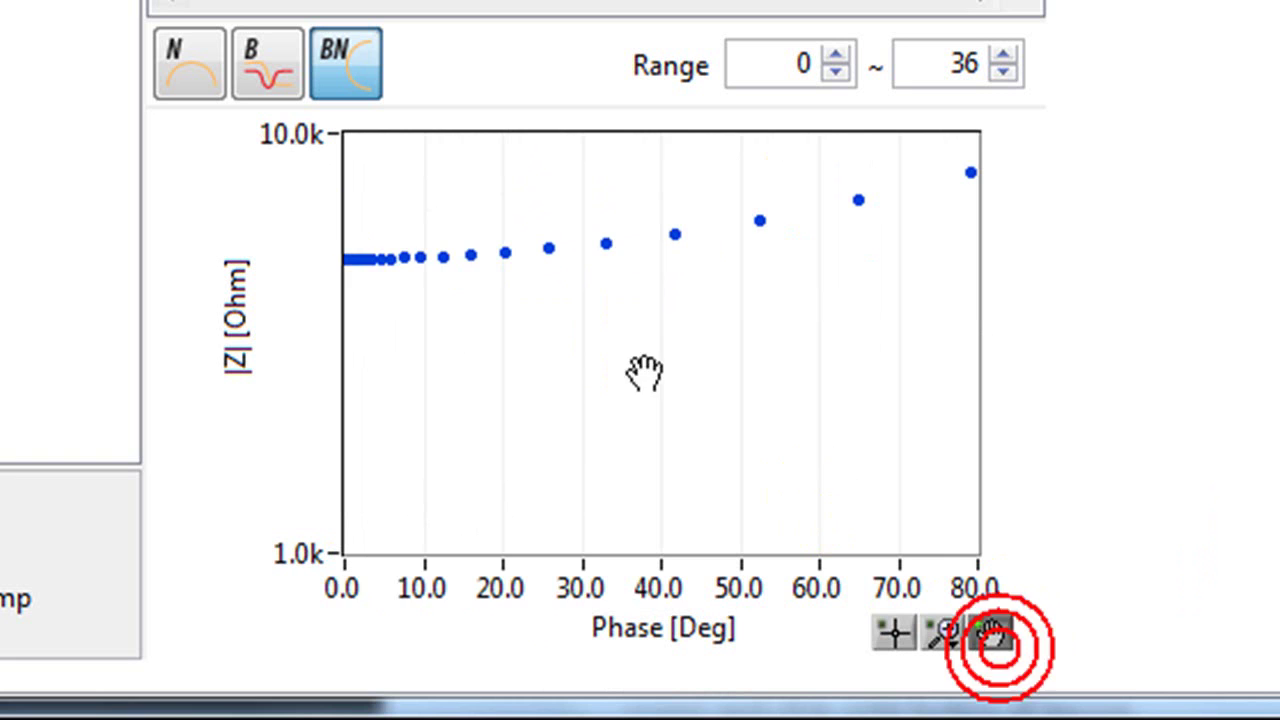
pyautogui.moveTo(600, 314); pyautogui.dragTo(494, 420)
pyautogui.moveTo(437, 274); pyautogui.dragTo(521, 222)
# Show the cursor on the Black-Nichols plot and move it onto the data point at about 26 degrees phase.
pyautogui.rightClick(612, 246)
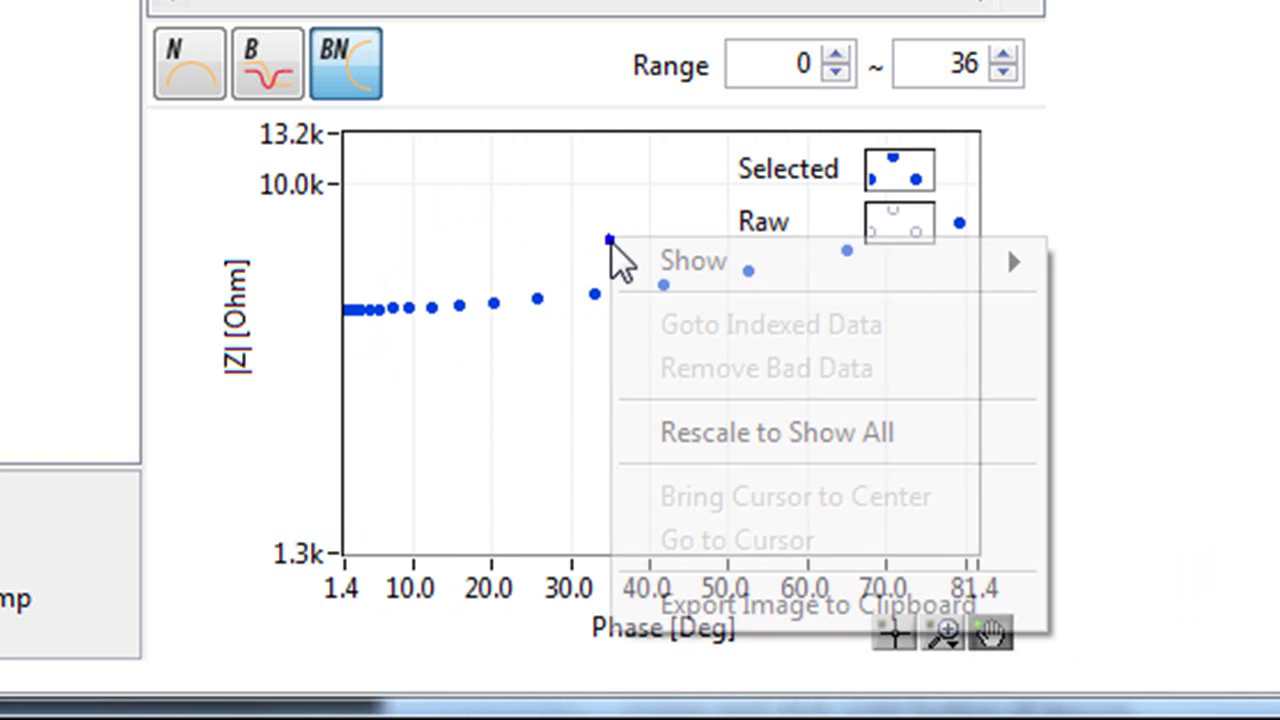
pyautogui.moveTo(1010, 270)
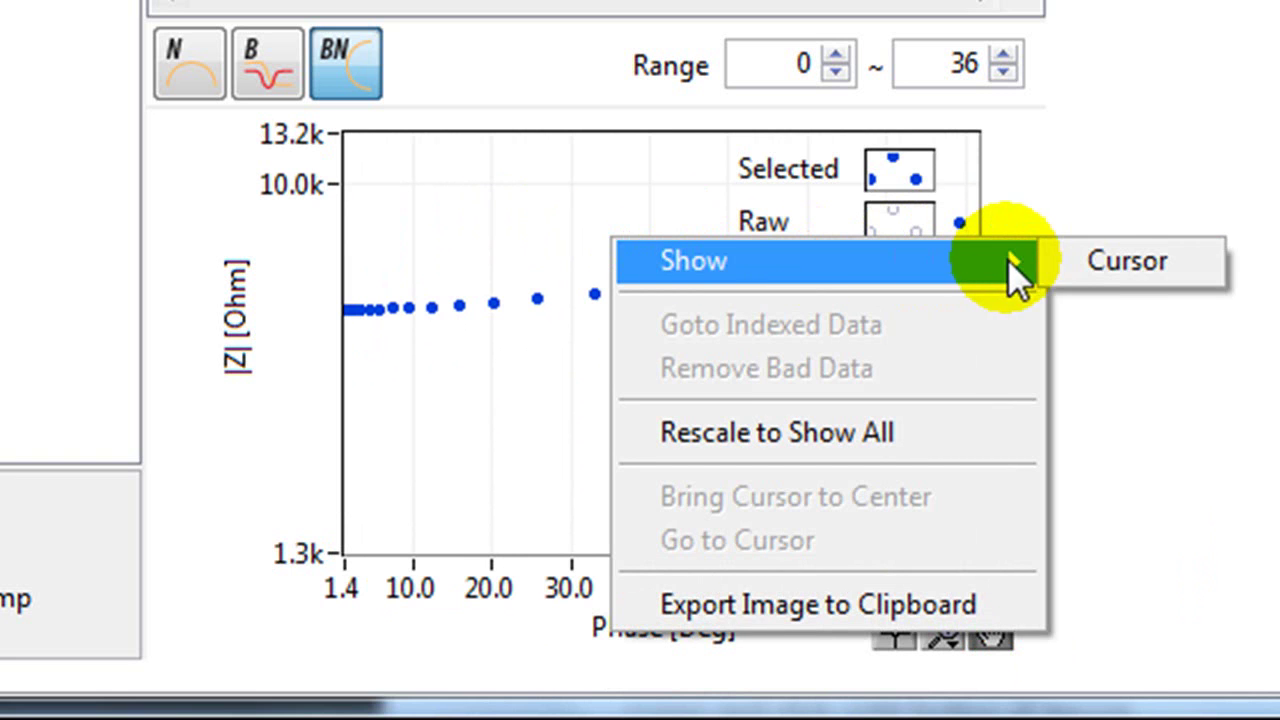
pyautogui.click(1108, 263)
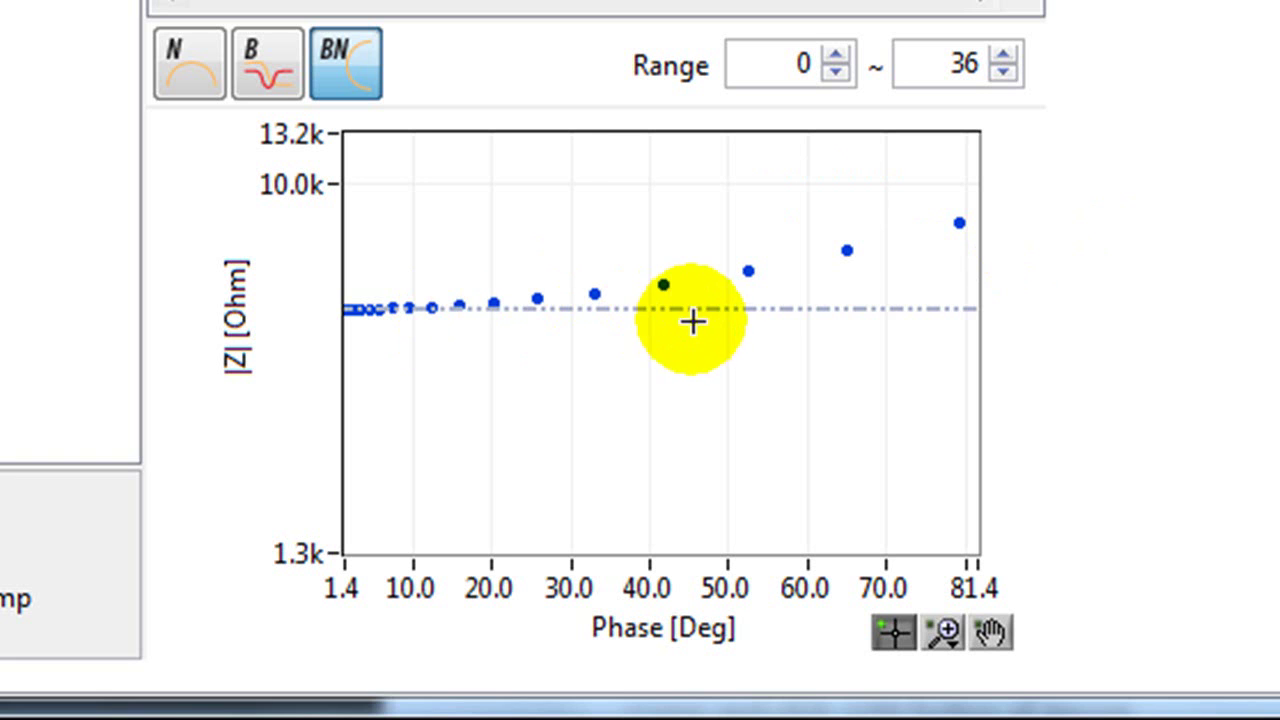
pyautogui.moveTo(706, 314)
pyautogui.mouseDown()
pyautogui.moveTo(711, 300)
pyautogui.moveTo(680, 317)
pyautogui.moveTo(711, 300)
pyautogui.mouseUp()
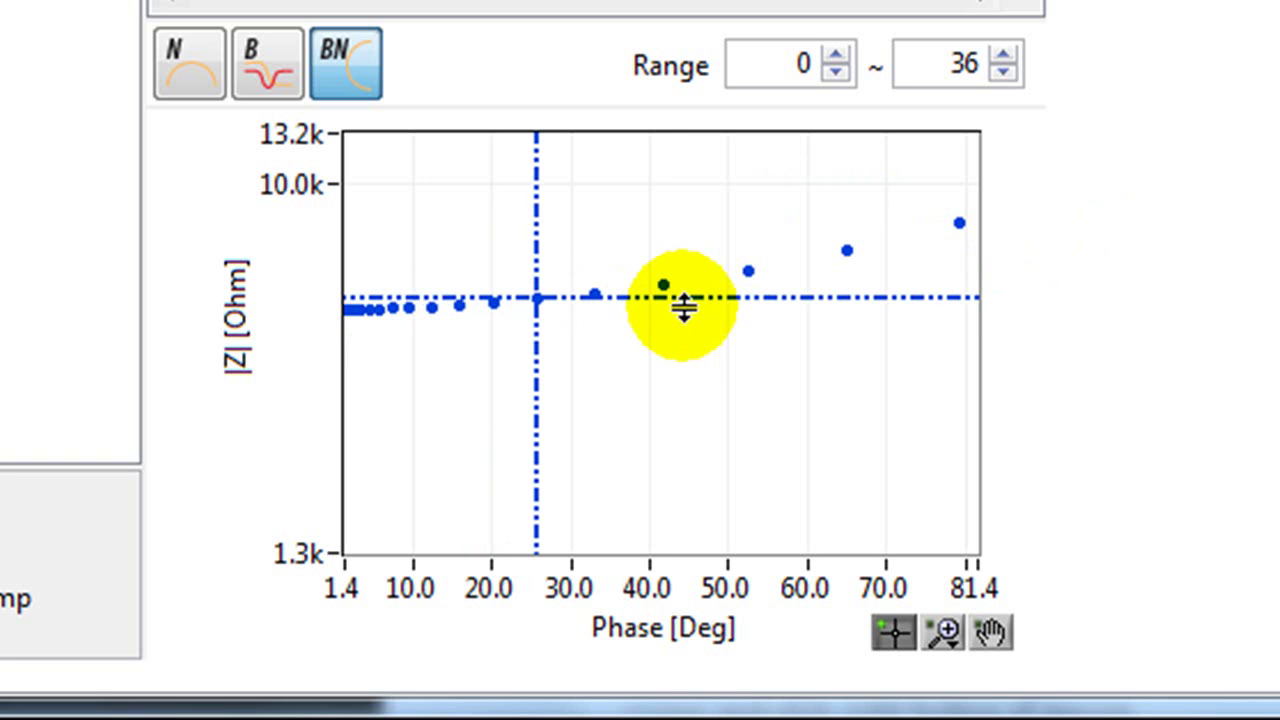
# Go to the table row of the data point marked by the plot cursor.
pyautogui.rightClick(683, 309)
pyautogui.moveTo(709, 329)
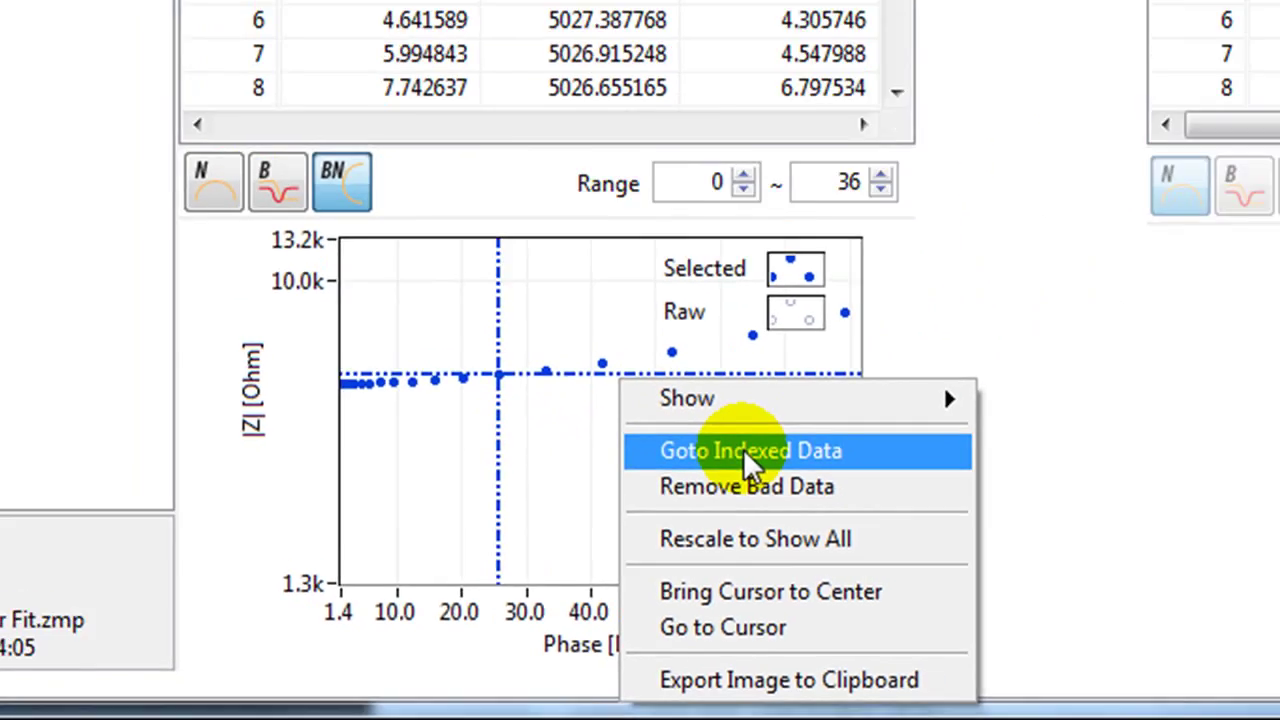
pyautogui.click(750, 455)
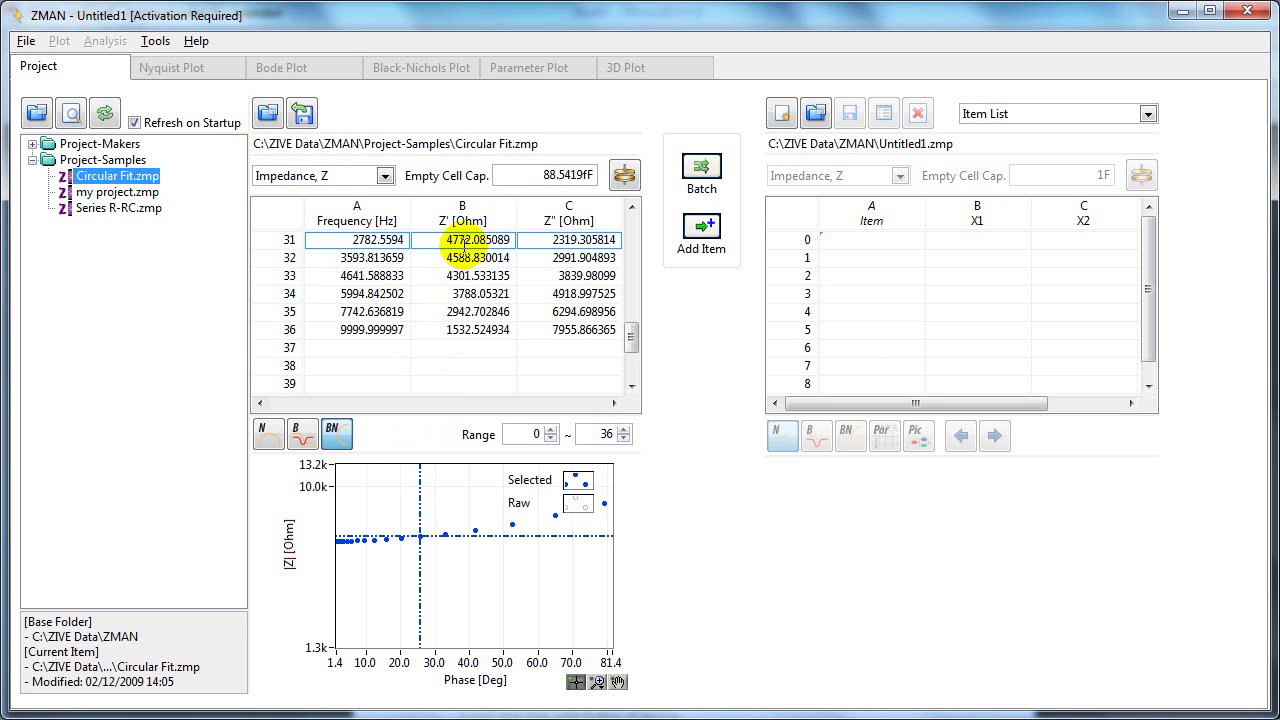
# Change the Z' value in row 31 of the raw impedance table to 3772.085089 Ohm.
pyautogui.doubleClick(453, 240)
pyautogui.click(453, 240)
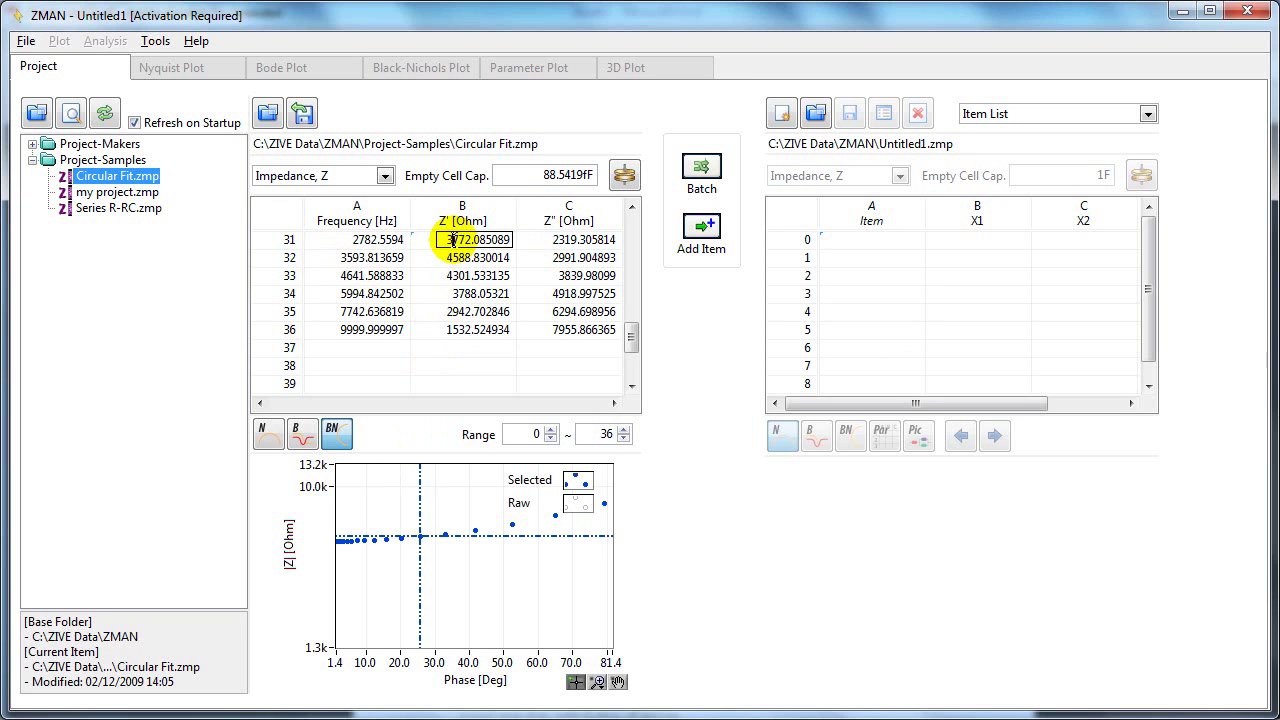
pyautogui.press('Return')
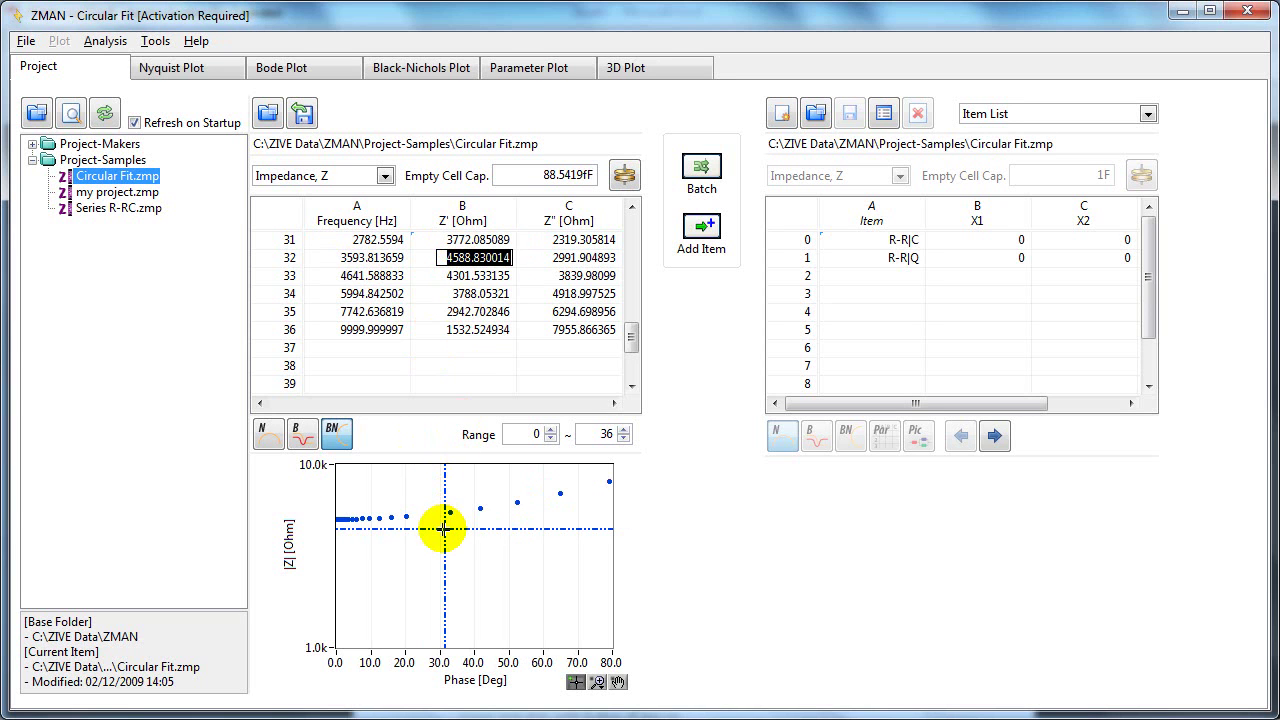
# Place the Black-Nichols plot cursor on the outlying point at about 32 degrees phase and remove that point as bad data.
pyautogui.click(443, 528)
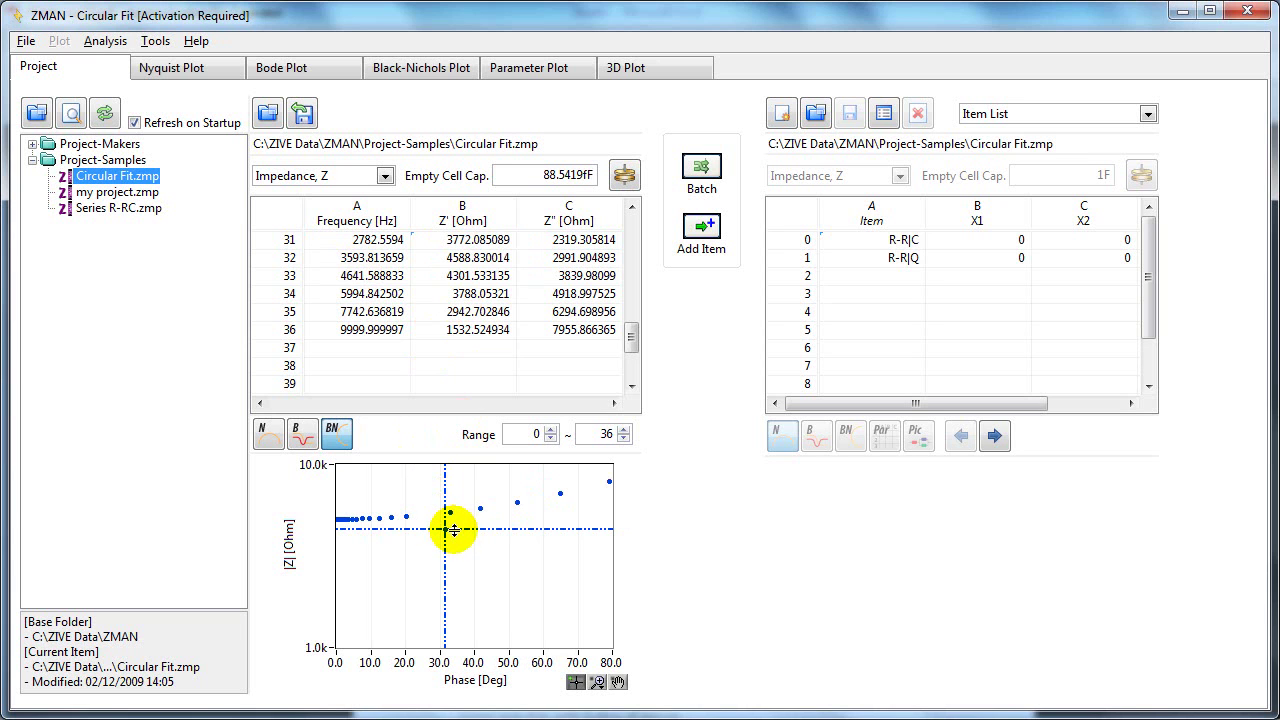
pyautogui.rightClick(454, 533)
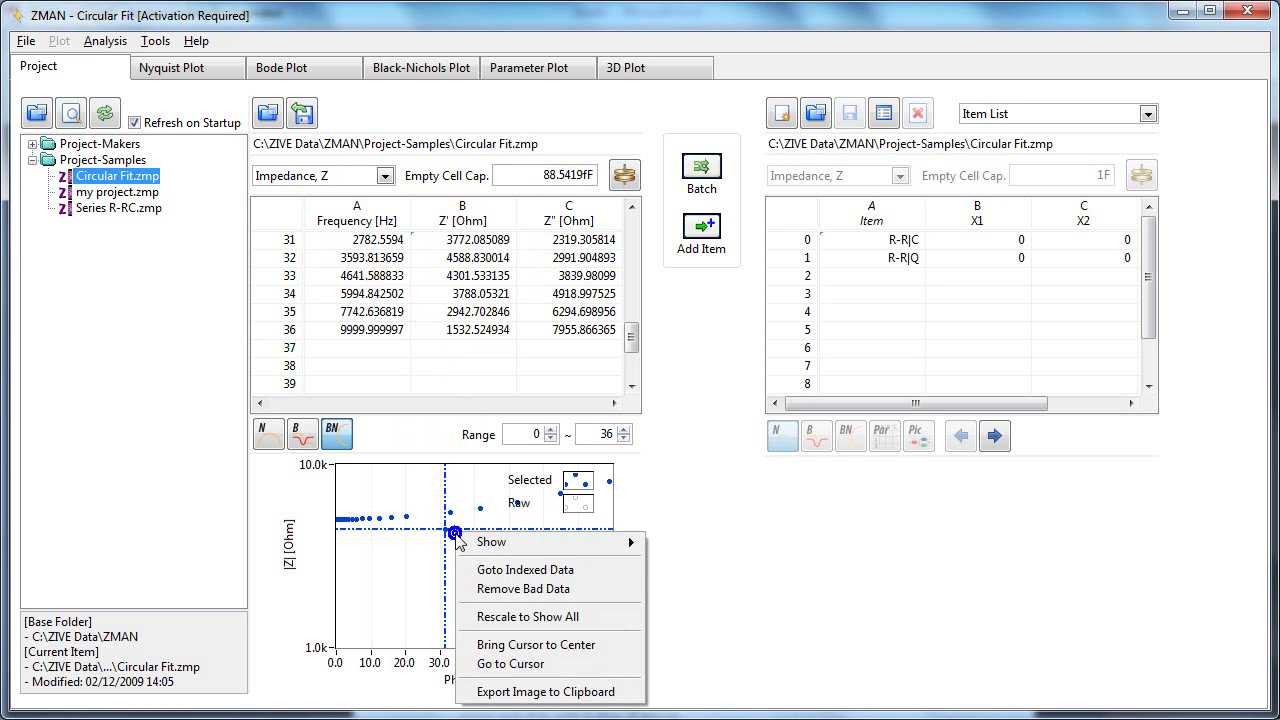
pyautogui.click(556, 590)
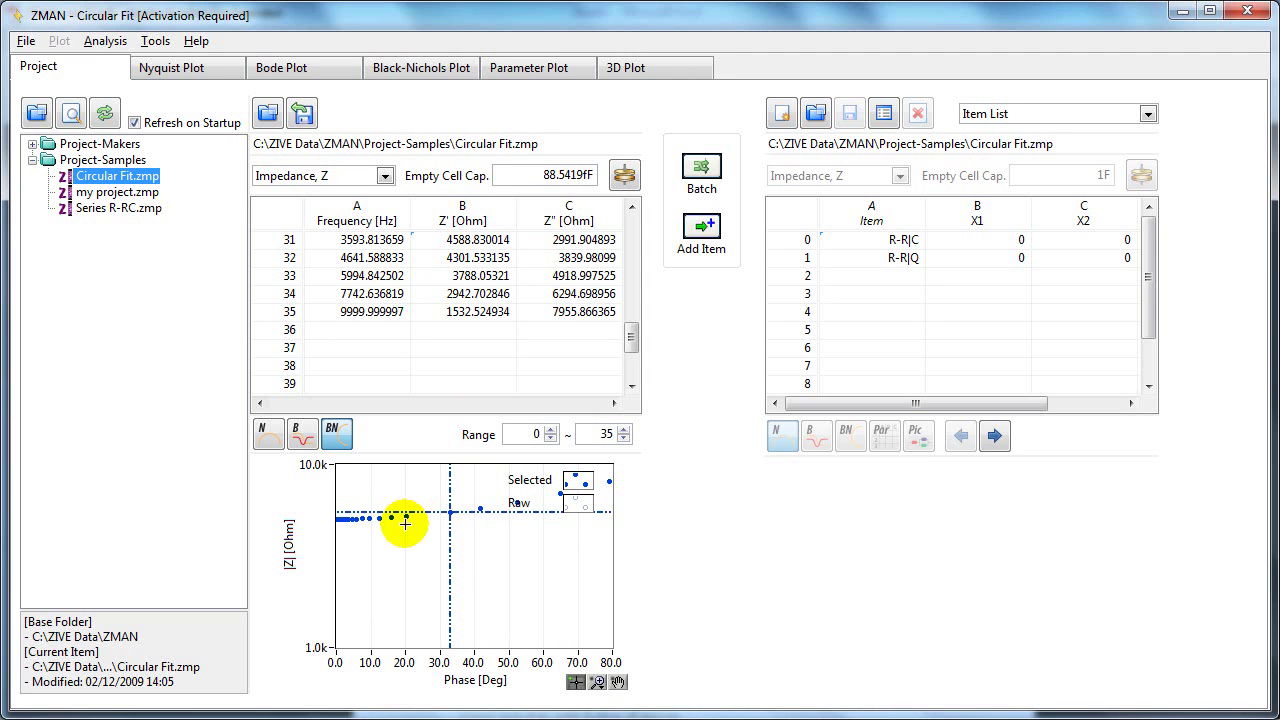
# Export the Black-Nichols preview plot to the clipboard as an image.
pyautogui.rightClick(461, 543)
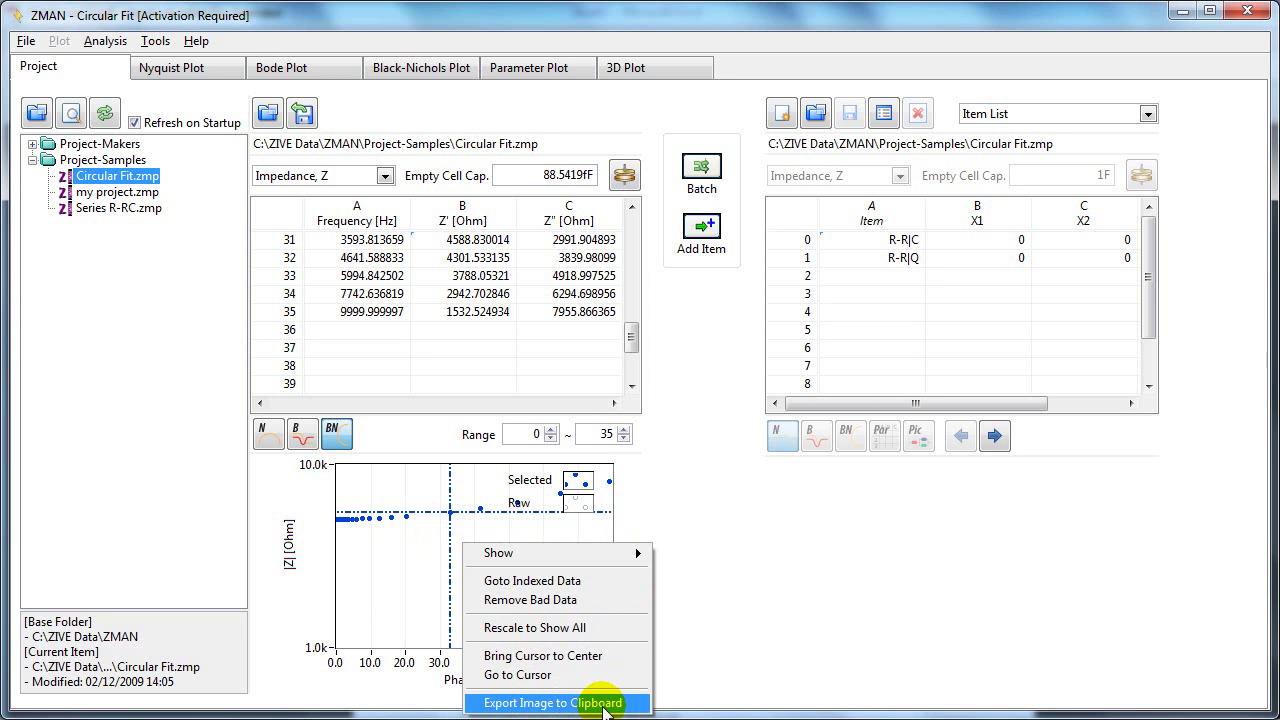
pyautogui.click(605, 703)
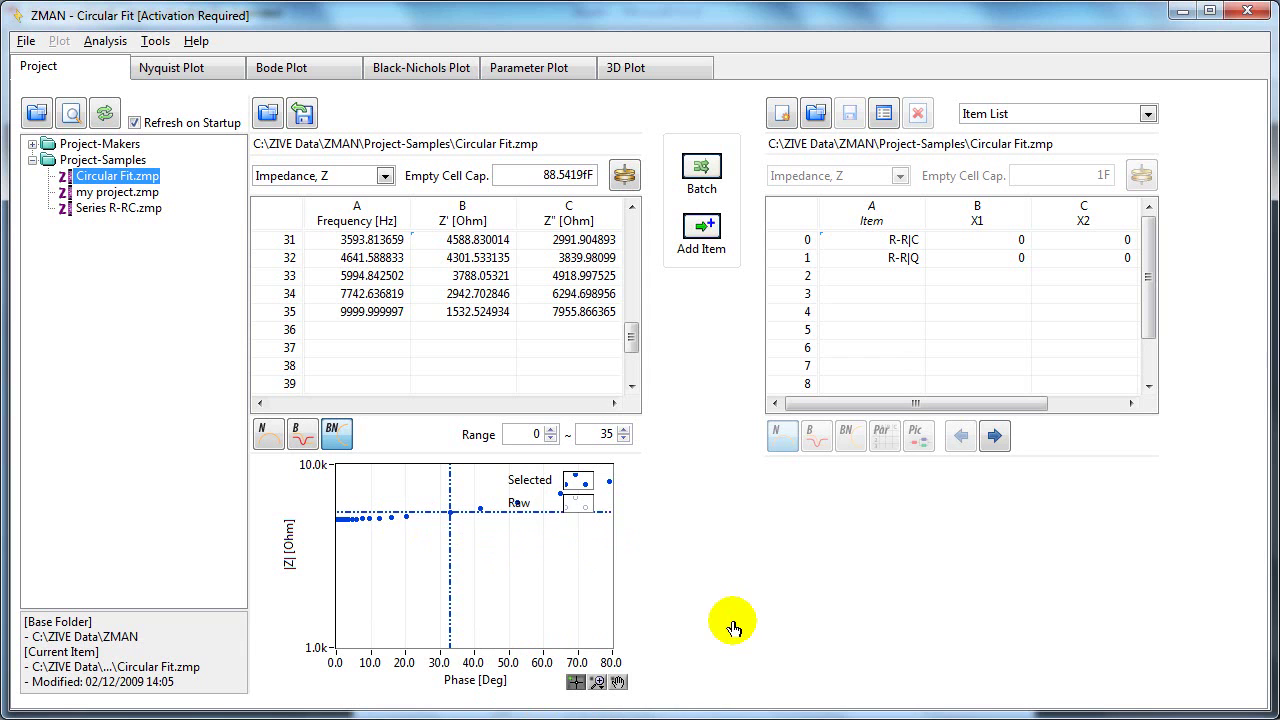
# Add the raw data to the Circular Fit project as an item named 2nd, and display that item's data.
pyautogui.click(703, 230)
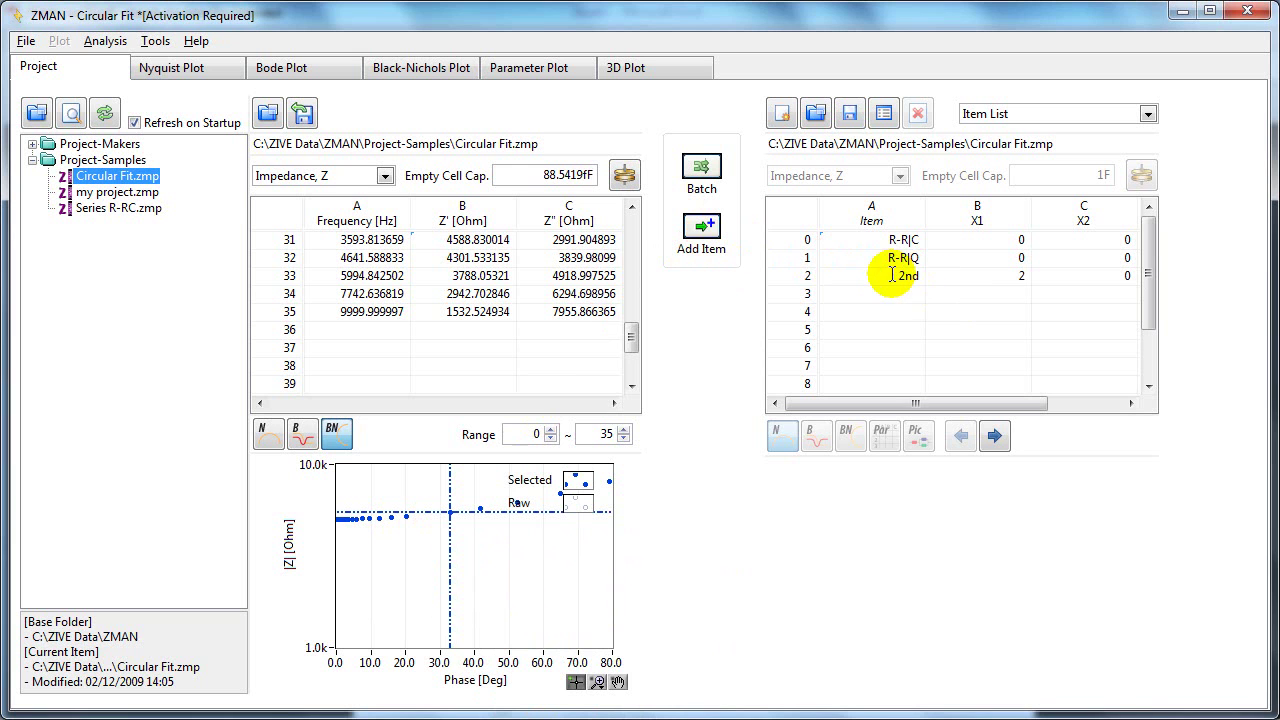
pyautogui.click(1147, 114)
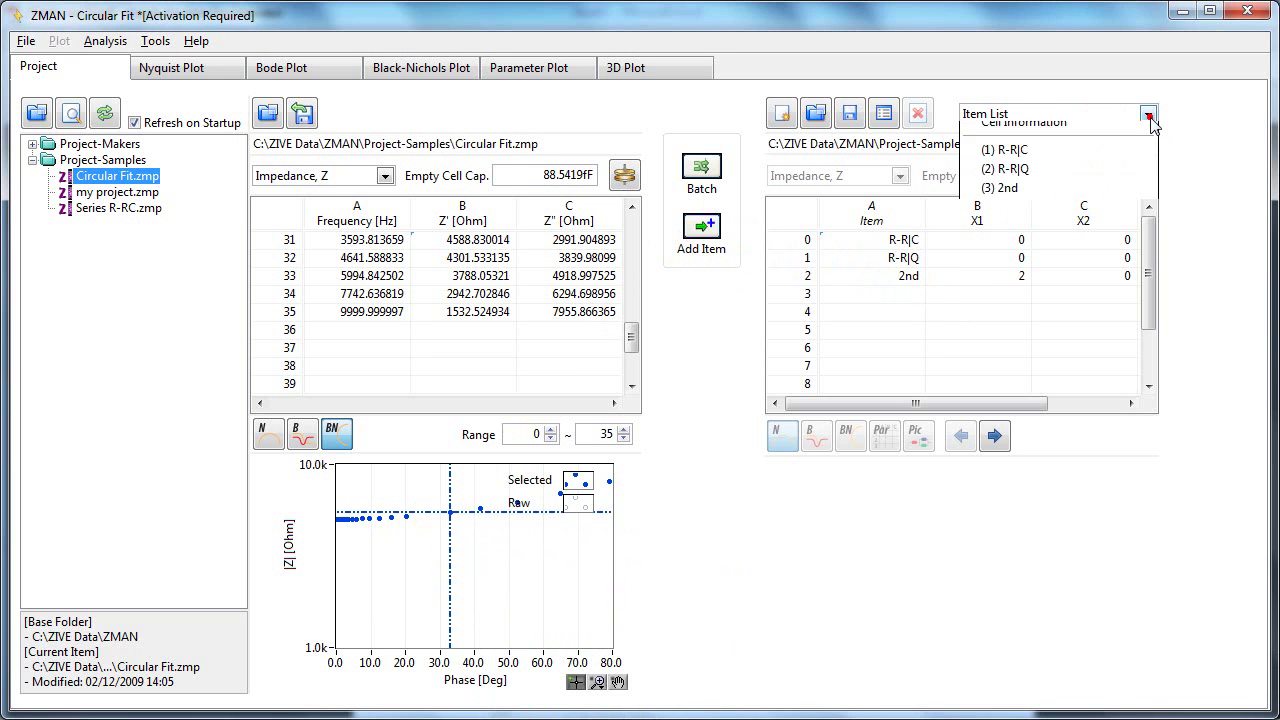
pyautogui.click(1043, 214)
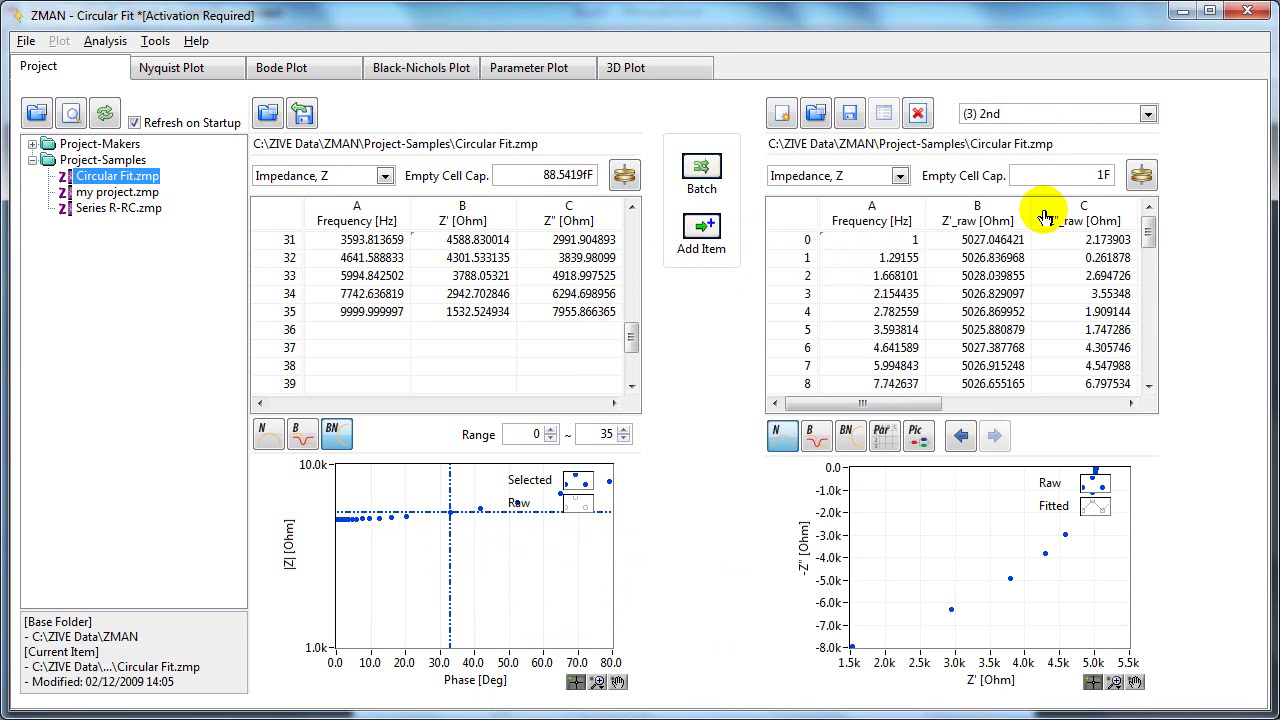